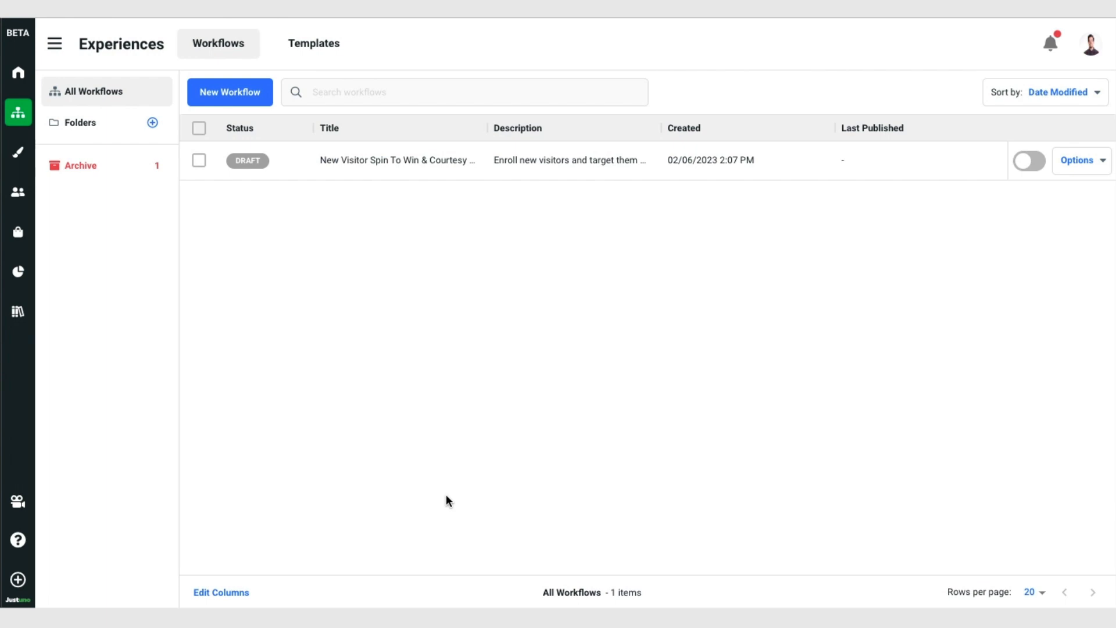
Browse the library of workflow templates to see which ready-made workflows are offered.
left_click(17, 311)
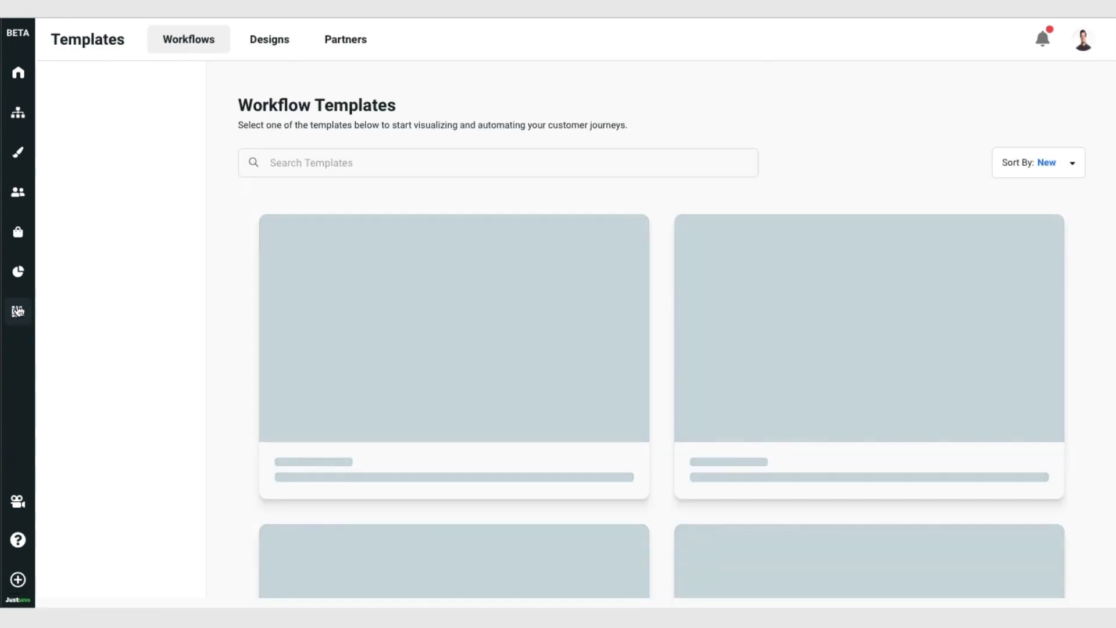
scroll(513, 249, "down", 3)
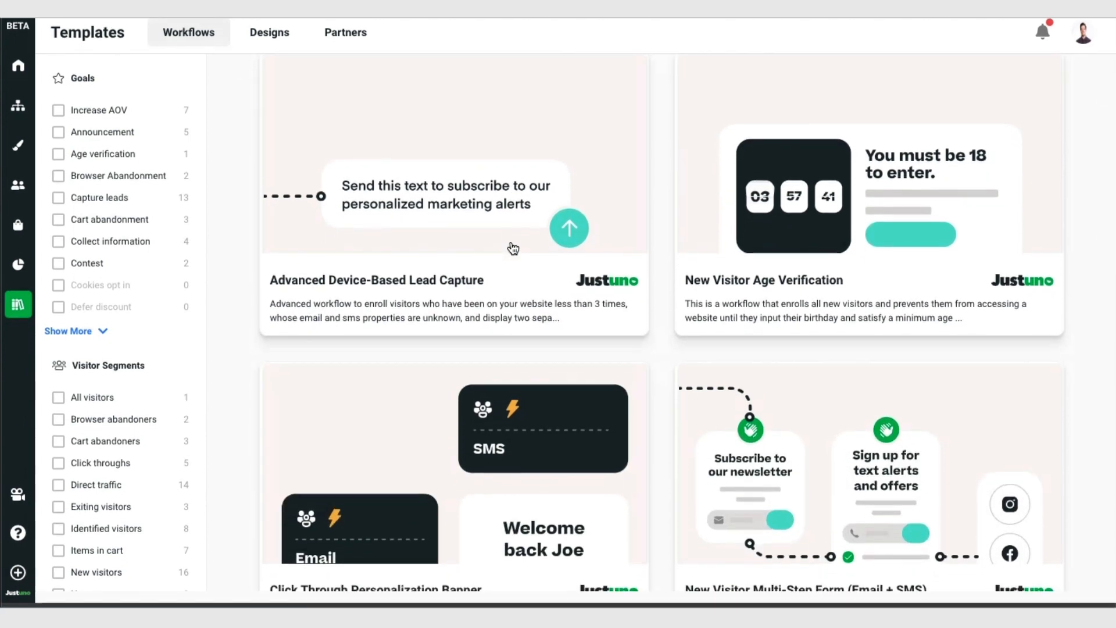
scroll(513, 249, "down", 10)
scroll(513, 248, "down", 7)
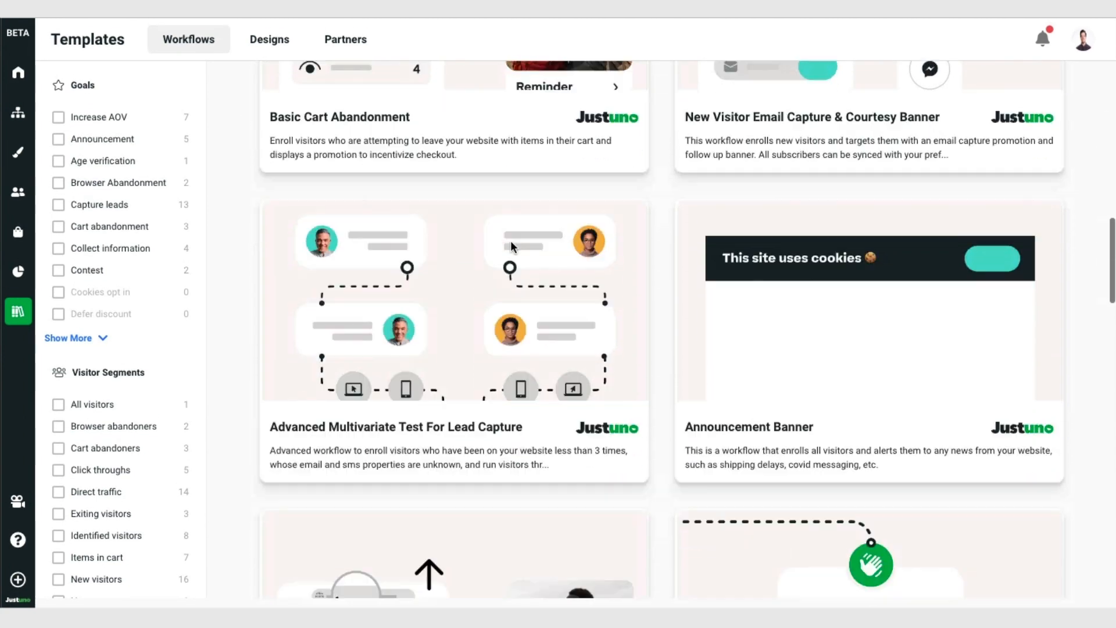
scroll(513, 249, "down", 4)
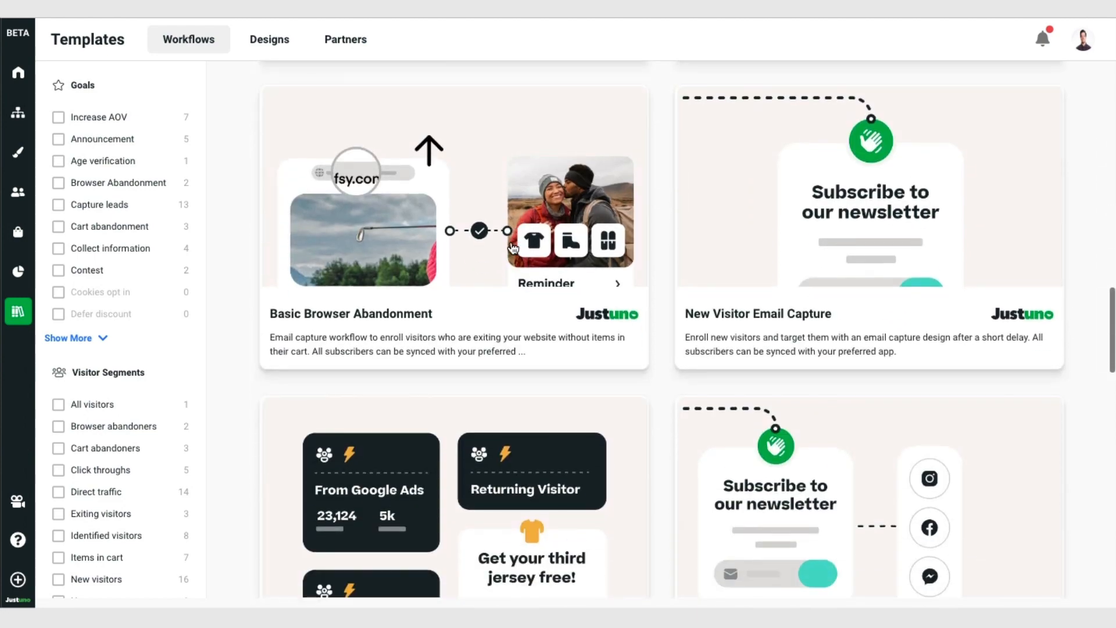
scroll(512, 249, "up", 20)
scroll(513, 249, "up", 3)
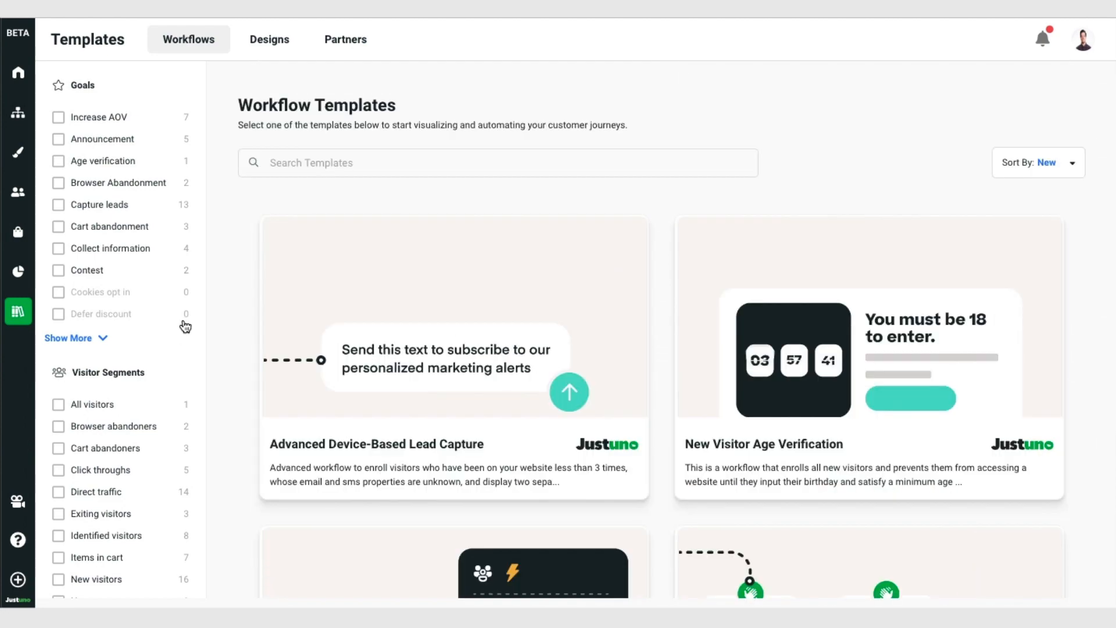
Create a blank workflow titled "Email Capture" without a description.
left_click(19, 115)
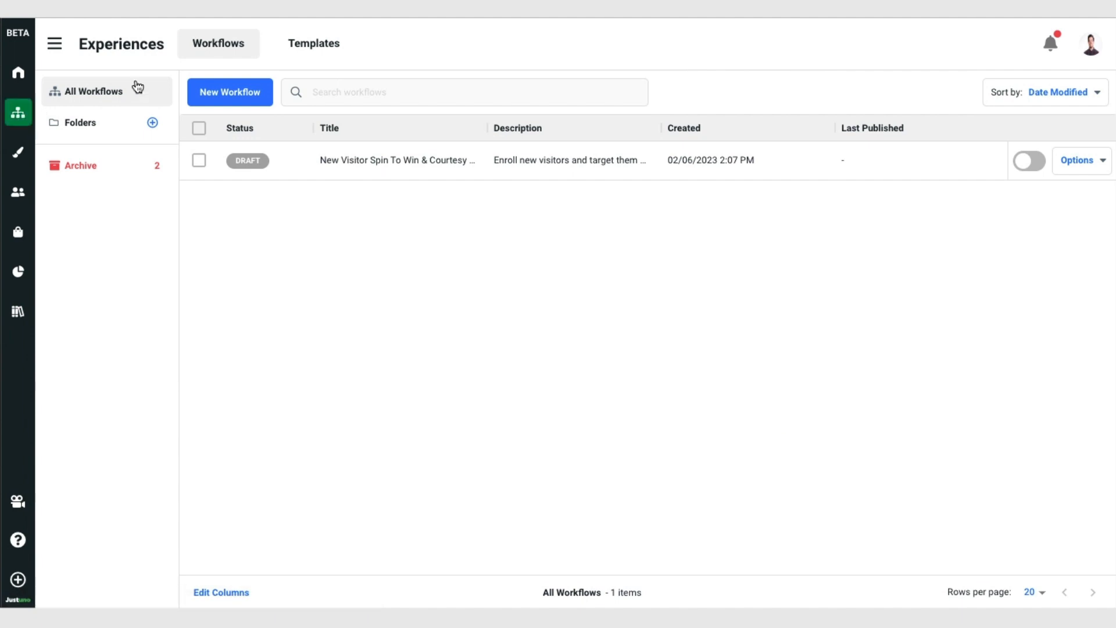
left_click(213, 92)
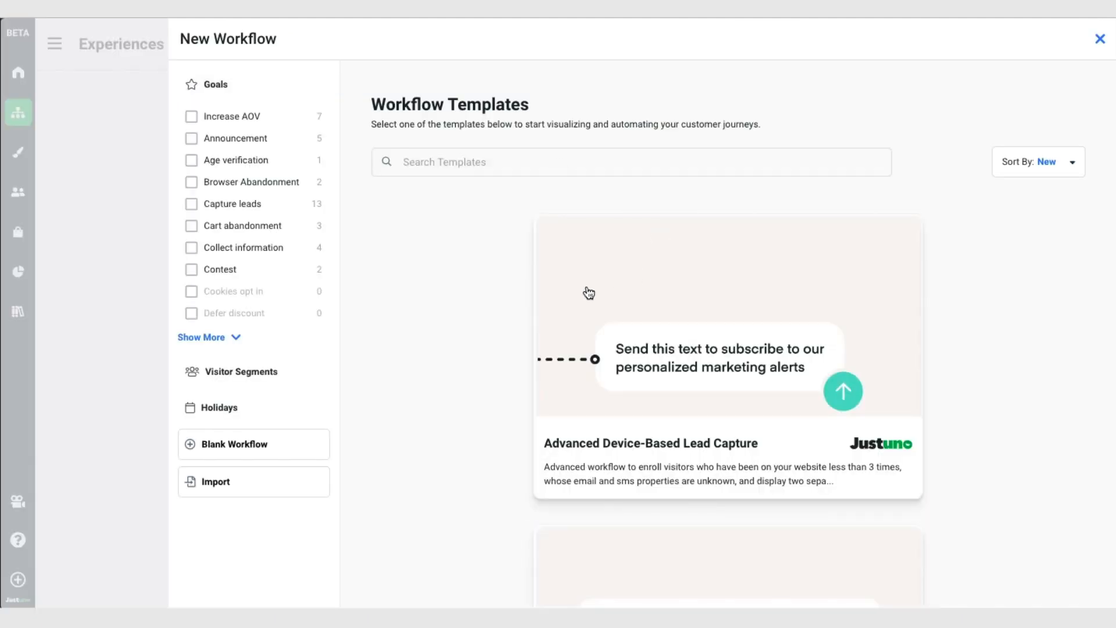
left_click(257, 446)
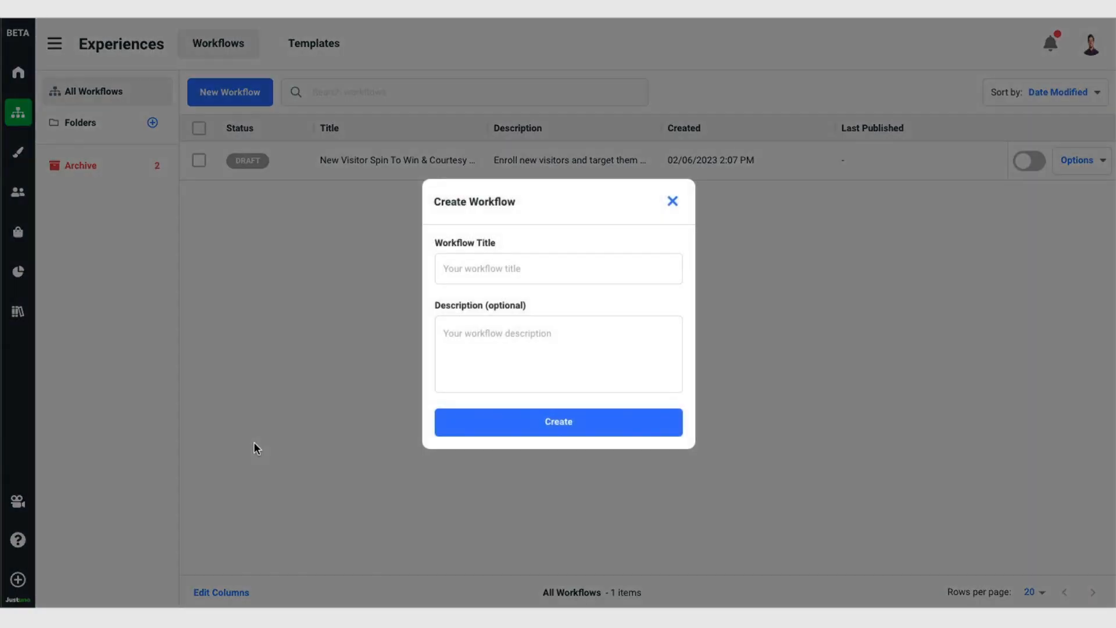
left_click(483, 264)
type("Email Capture")
key("Return")
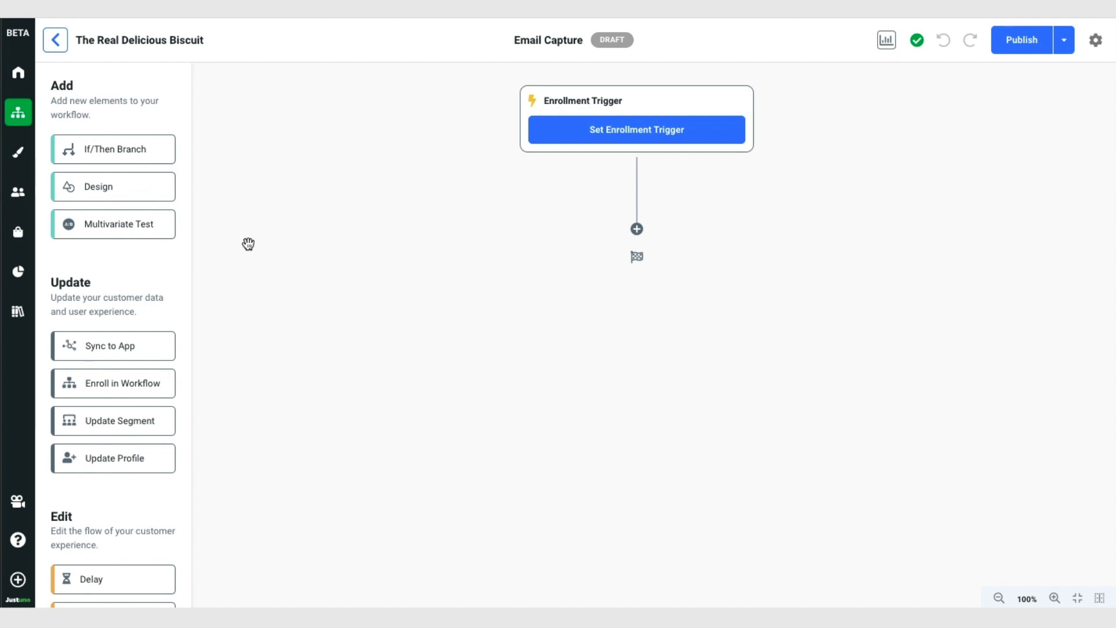
Look over the elements that can be added to the workflow and the popular conditions for its enrollment trigger.
scroll(135, 184, "down", 1)
scroll(136, 183, "down", 2)
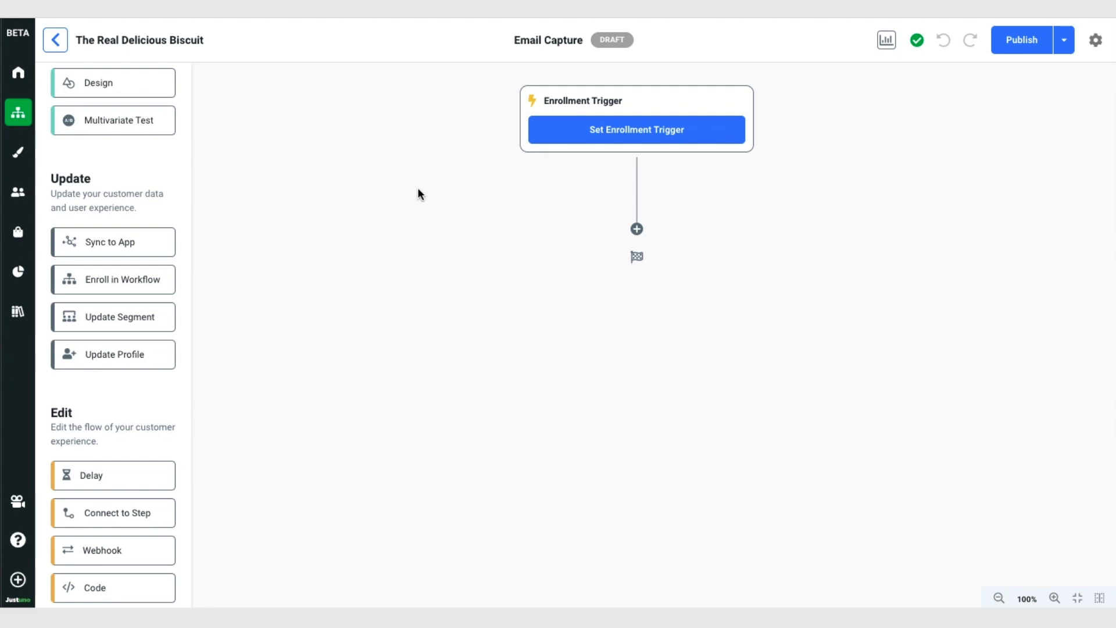
scroll(445, 203, "up", 2)
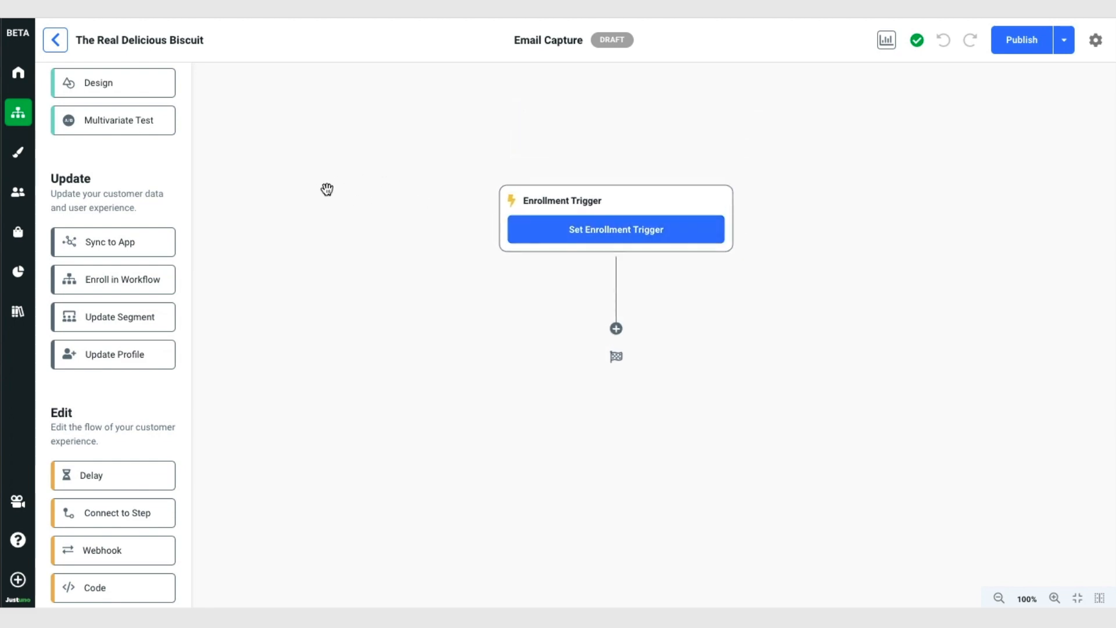
left_click(541, 228)
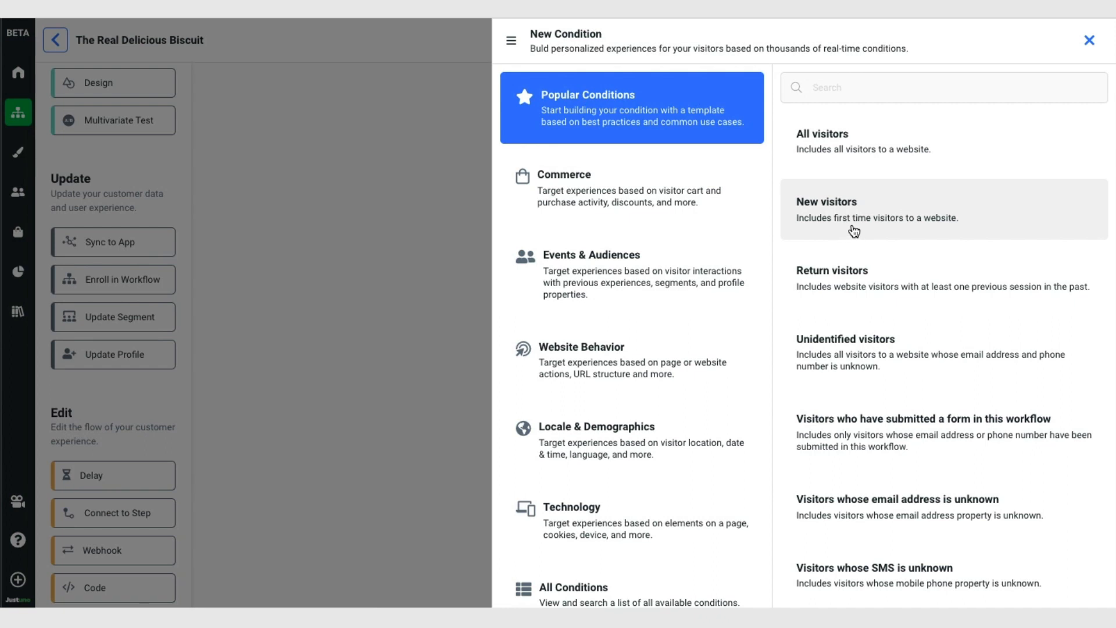
left_click(1091, 42)
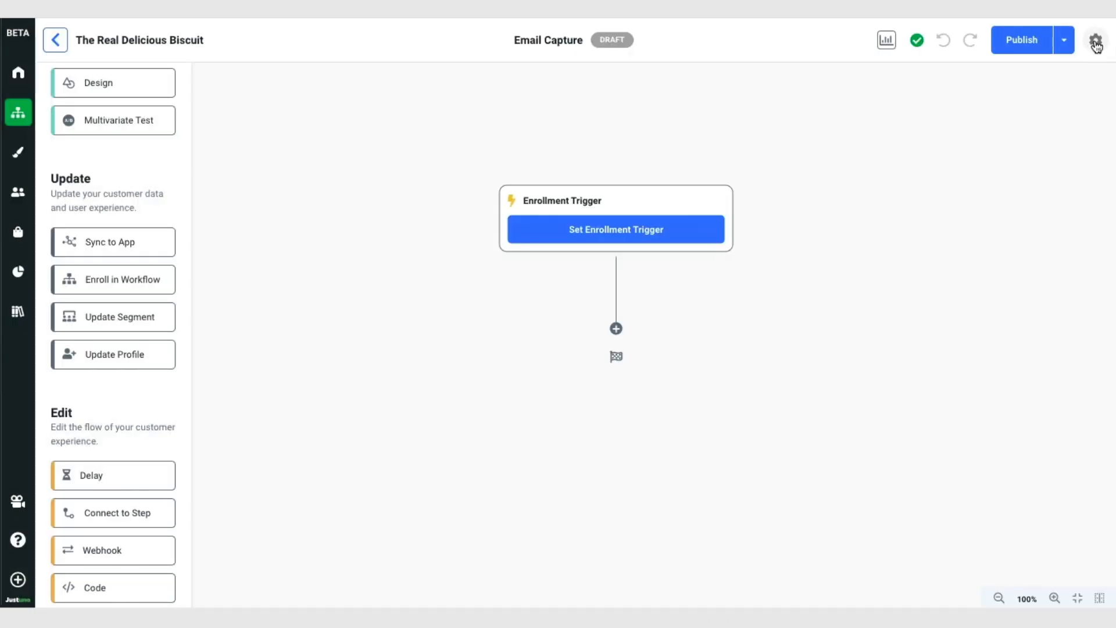
Check the workflow's re-enrollment frequency options and save the settings with Once per Session, Any Time, and no removal from other workflows.
left_click(1095, 42)
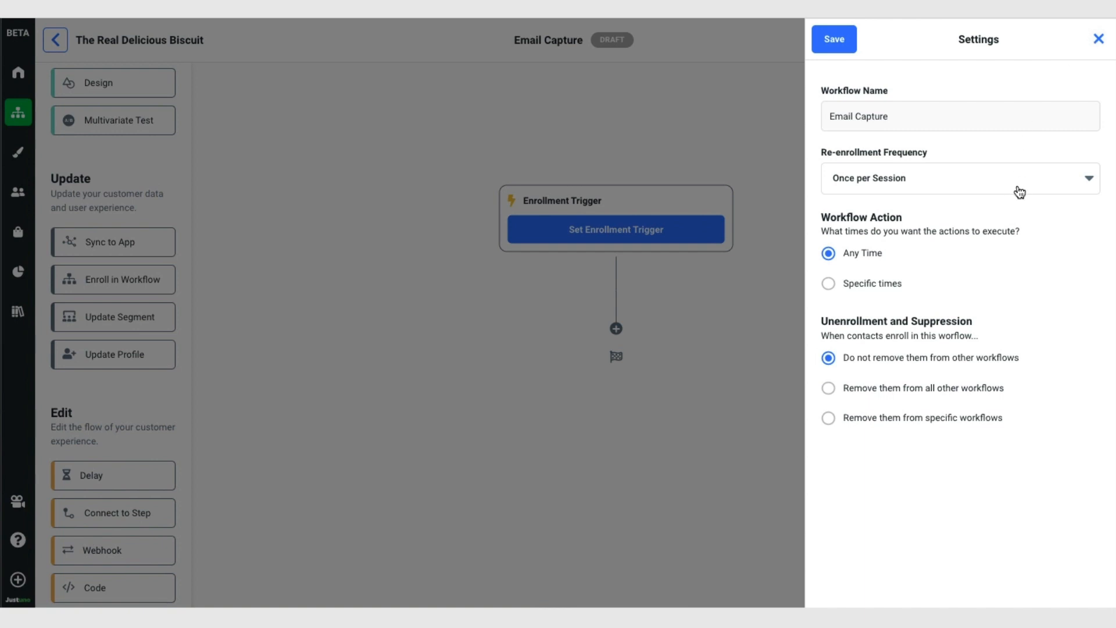
left_click(980, 185)
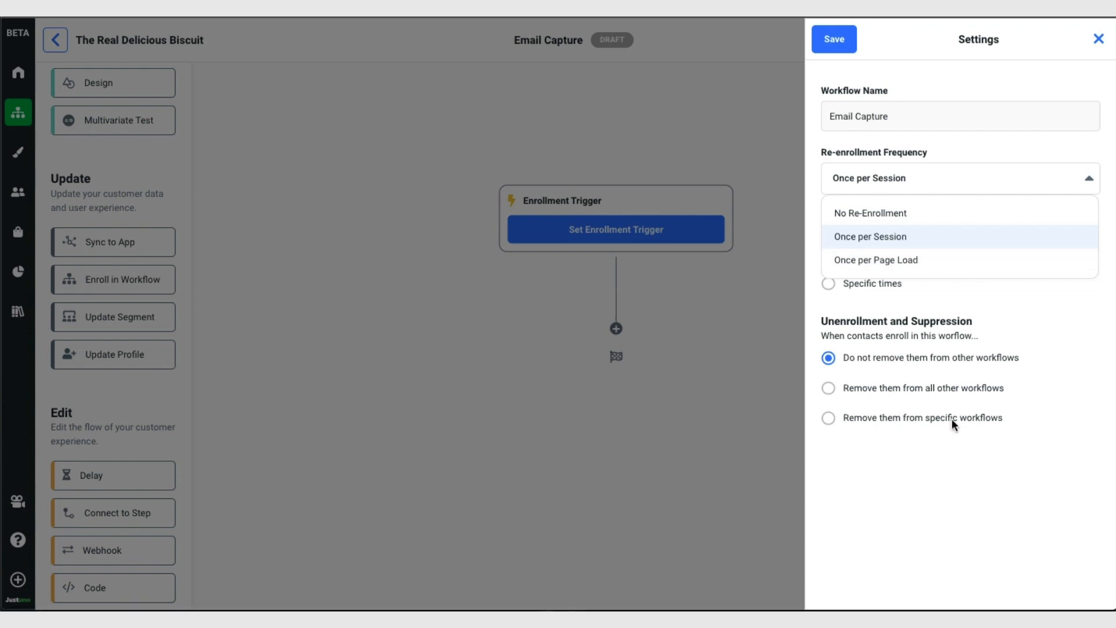
left_click(938, 458)
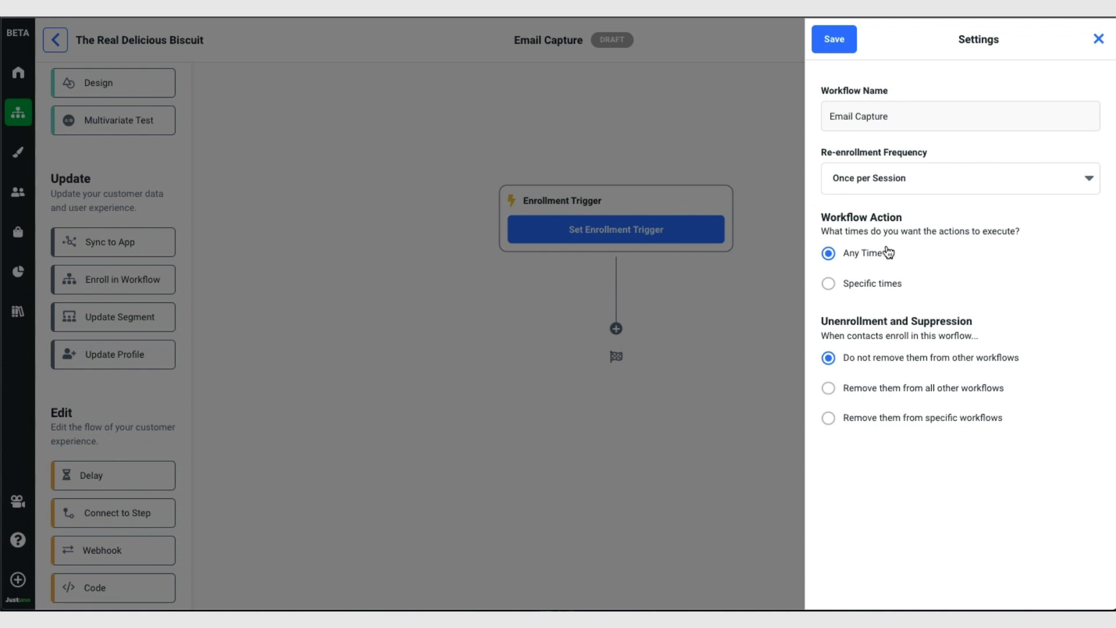
left_click(831, 48)
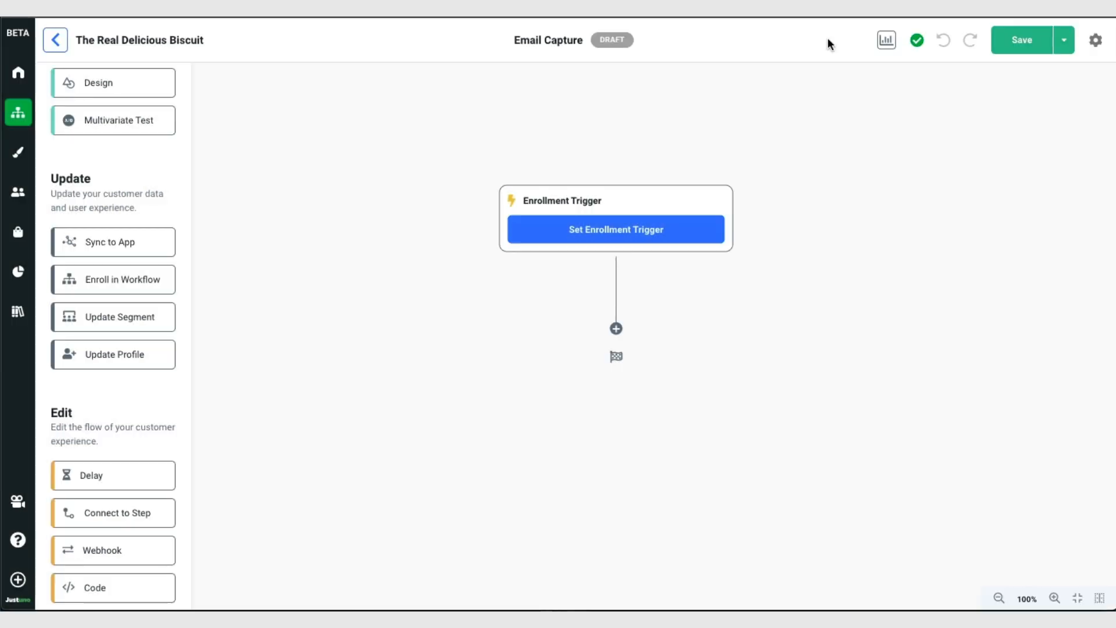
Set the enrollment trigger to visitors whose SMS number is not known and save it.
left_click(694, 236)
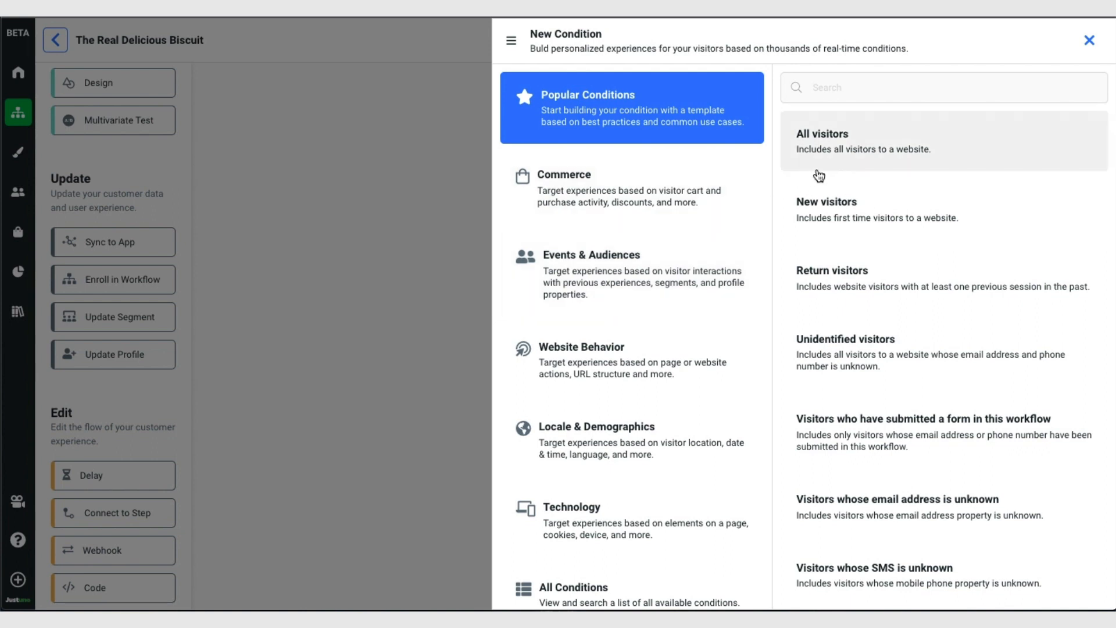
left_click(938, 361)
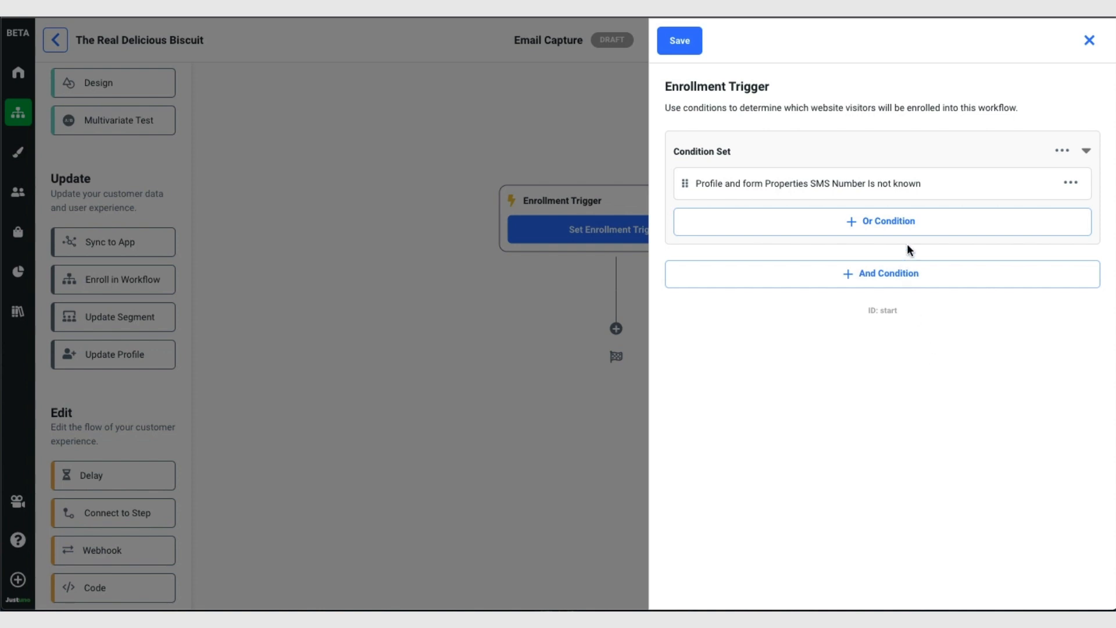
left_click(681, 46)
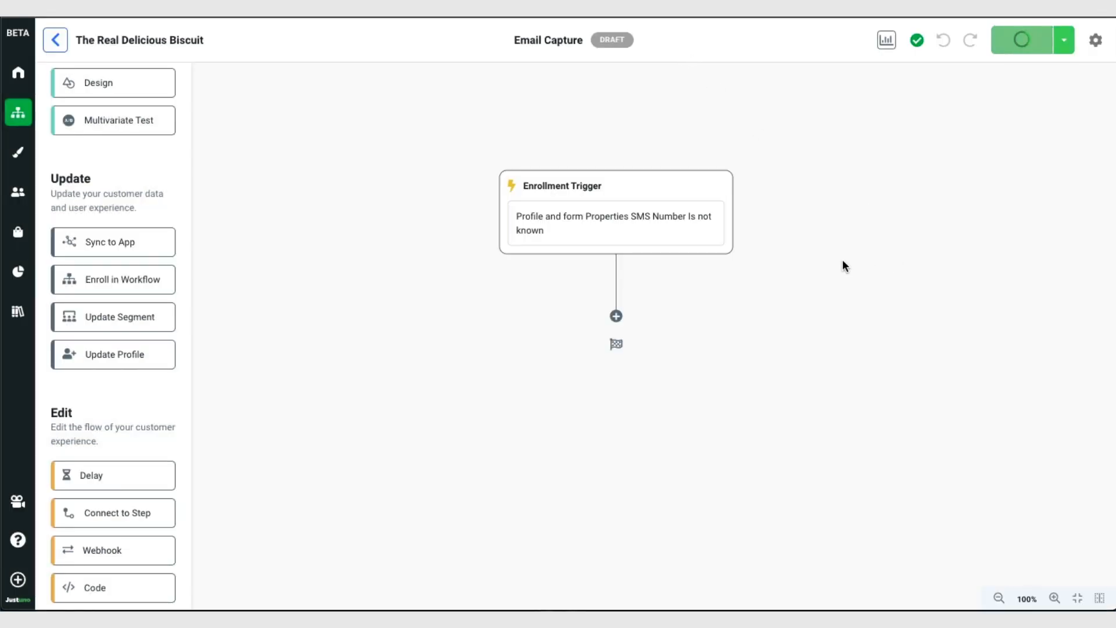
Add an And condition to the enrollment trigger requiring total visitor sessions of at most 3 within all time, and save it.
left_click(690, 235)
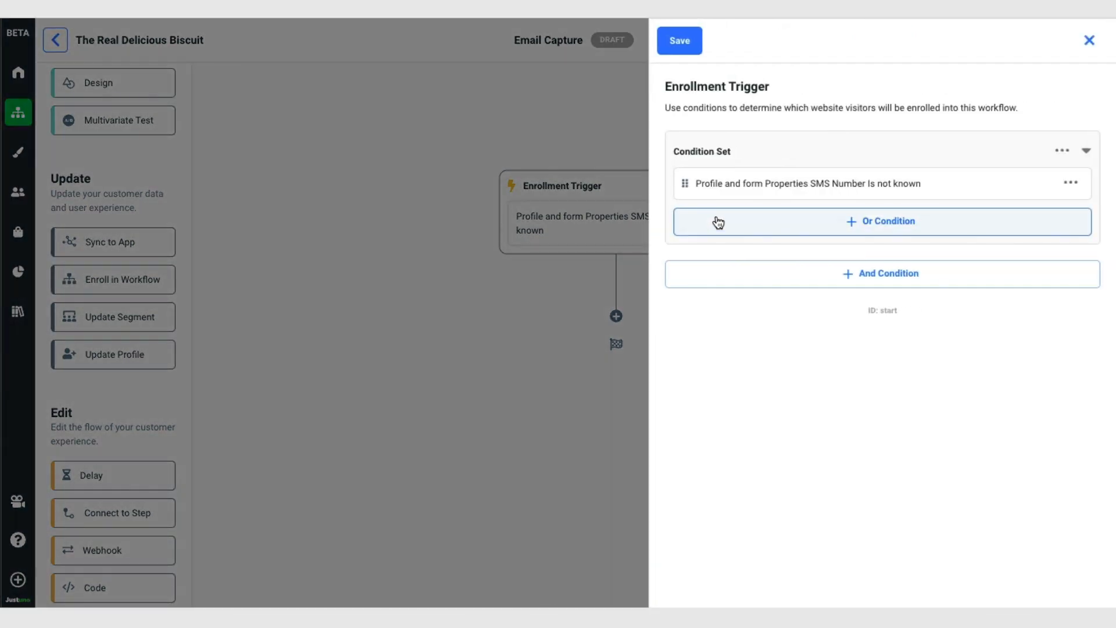
left_click(819, 283)
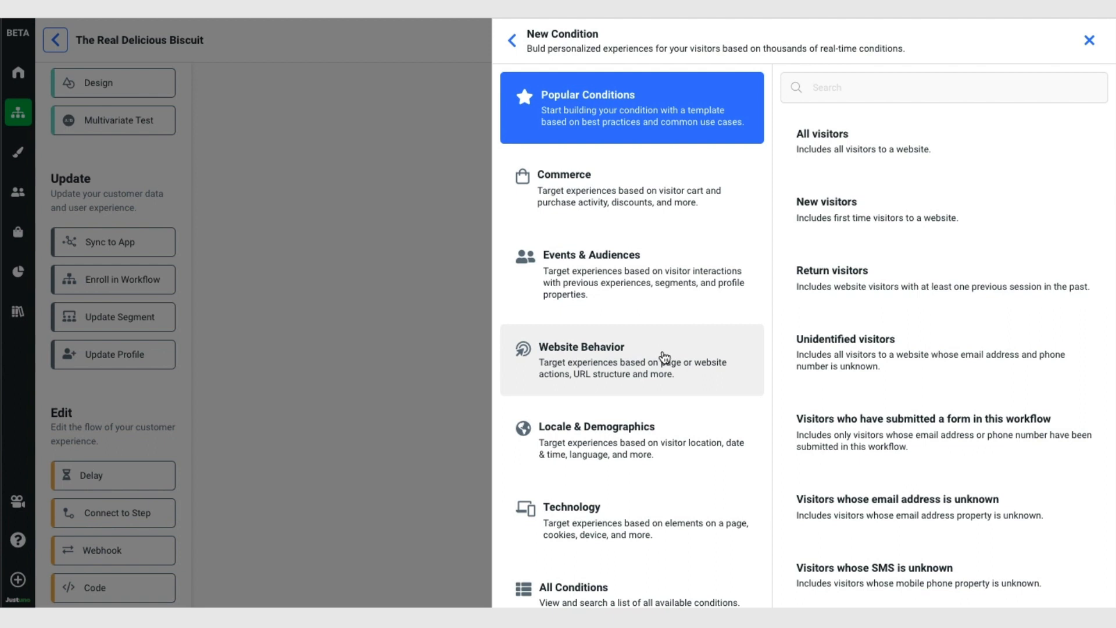
left_click(665, 357)
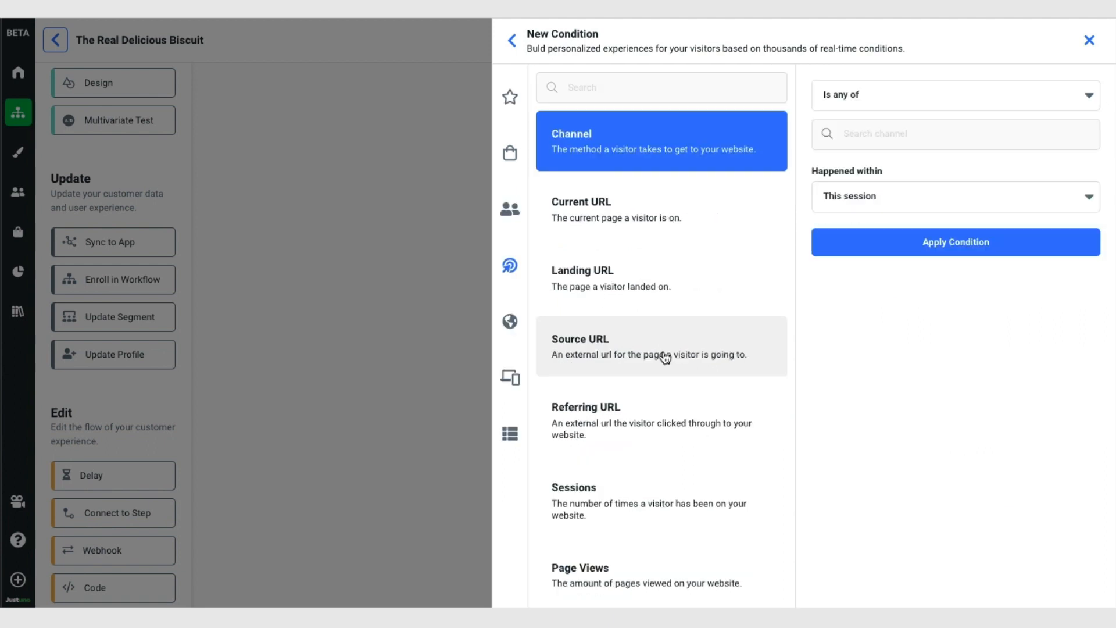
left_click(648, 483)
left_click(940, 110)
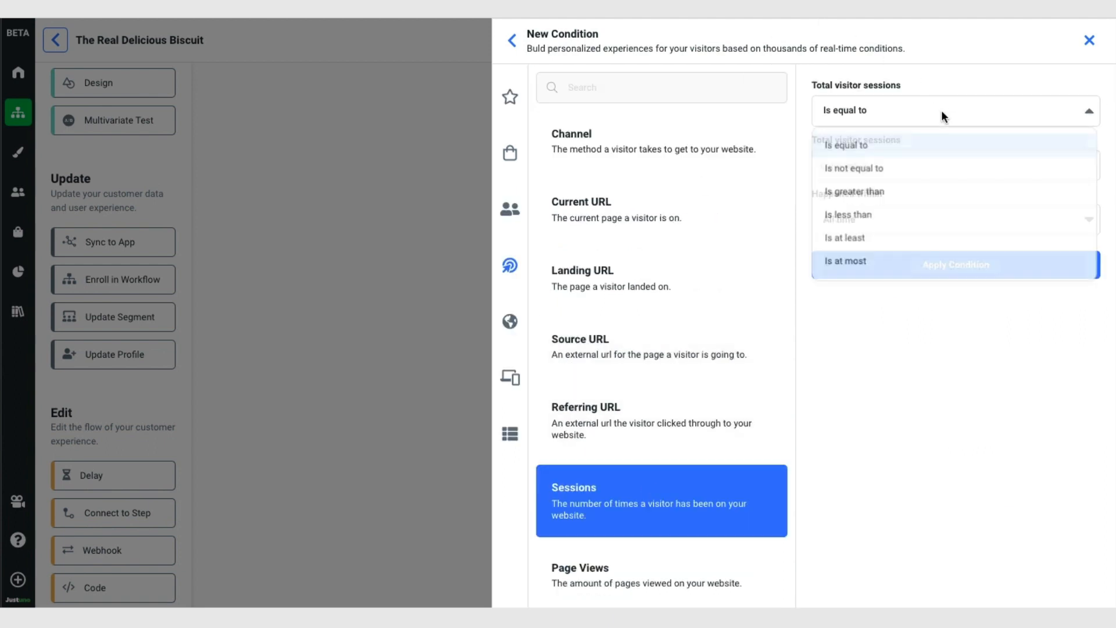
left_click(951, 268)
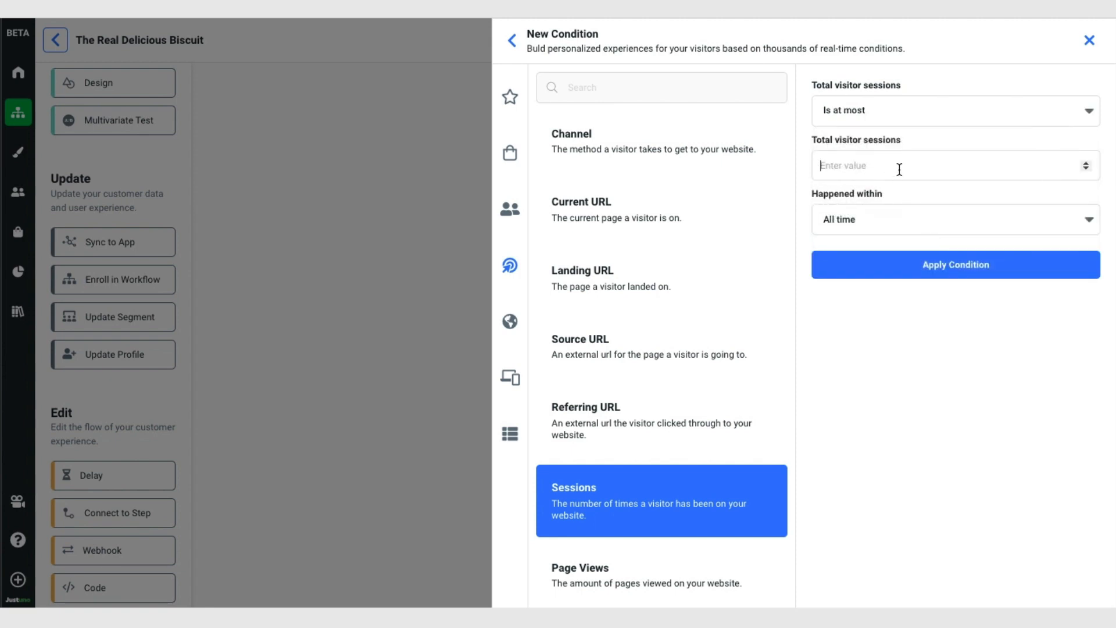
type("3")
left_click(906, 265)
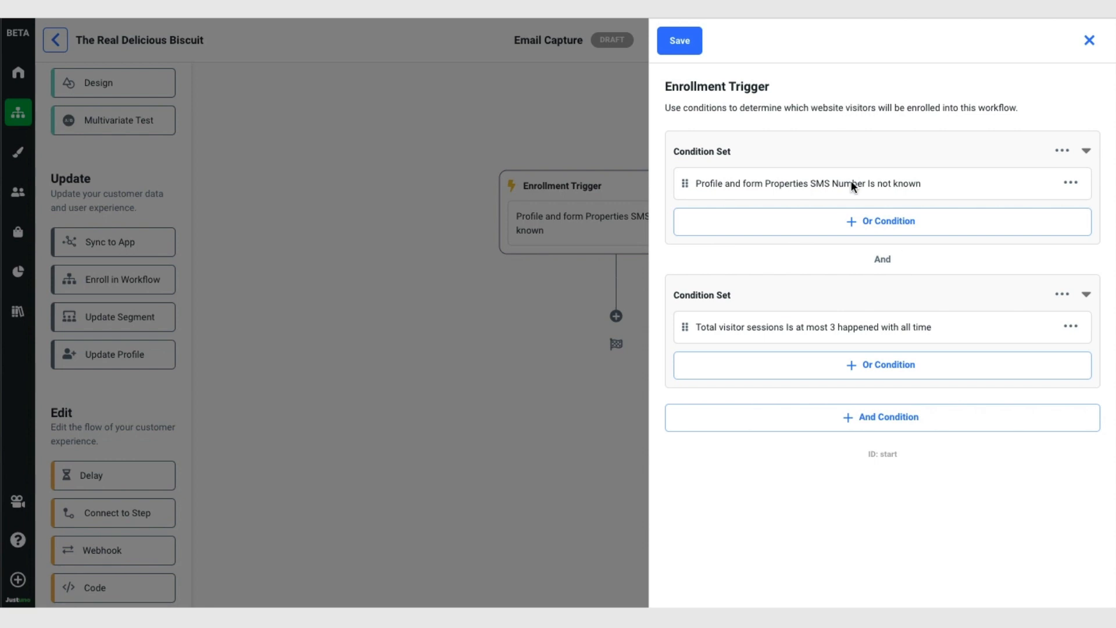
left_click(679, 40)
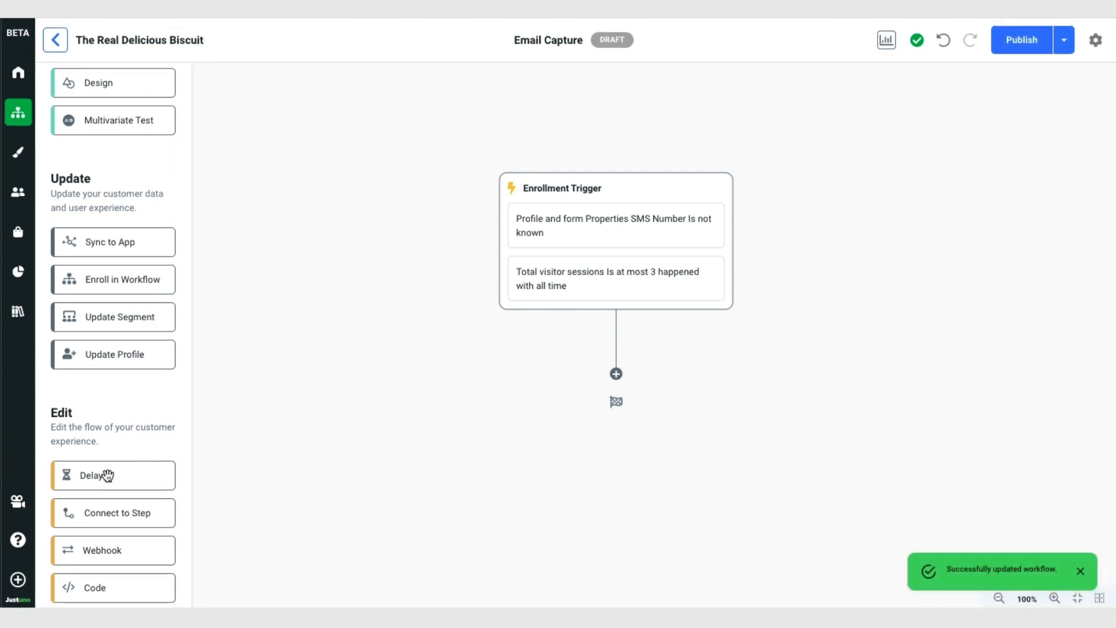
Add a Delay step below the enrollment trigger, set it to 20 seconds and save it.
left_click_drag(108, 475, 614, 361)
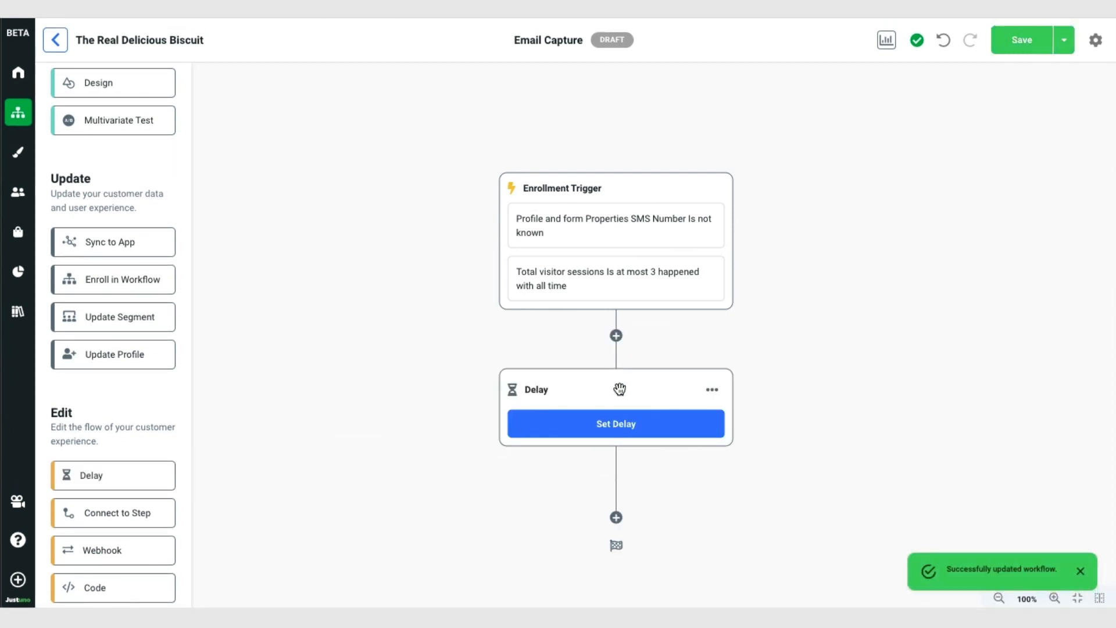
left_click(626, 429)
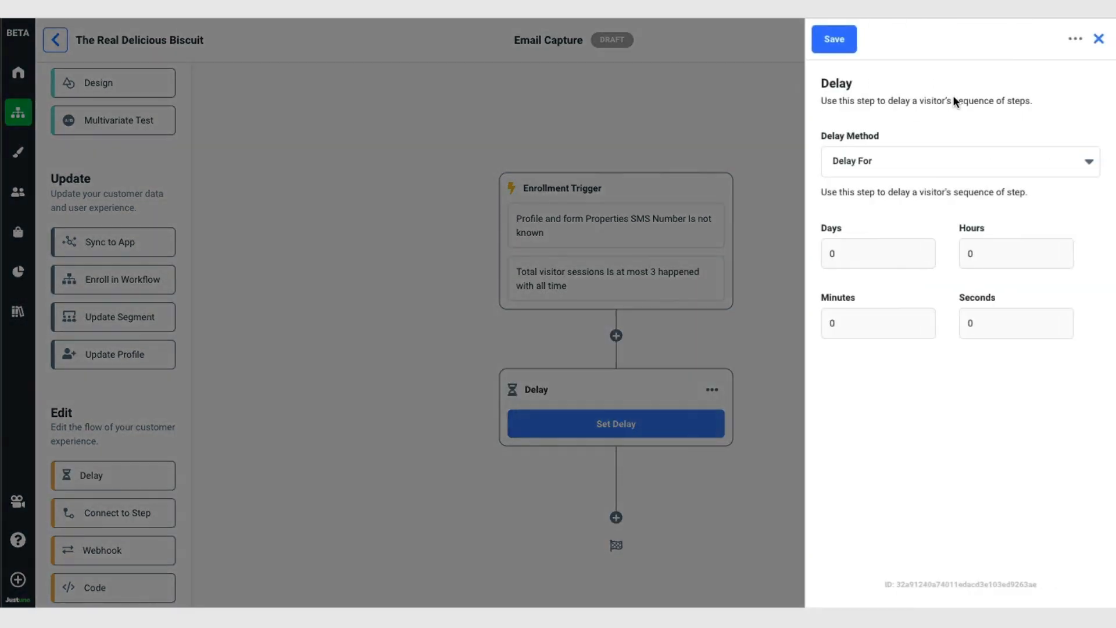
left_click(973, 323)
type("2")
left_click(852, 43)
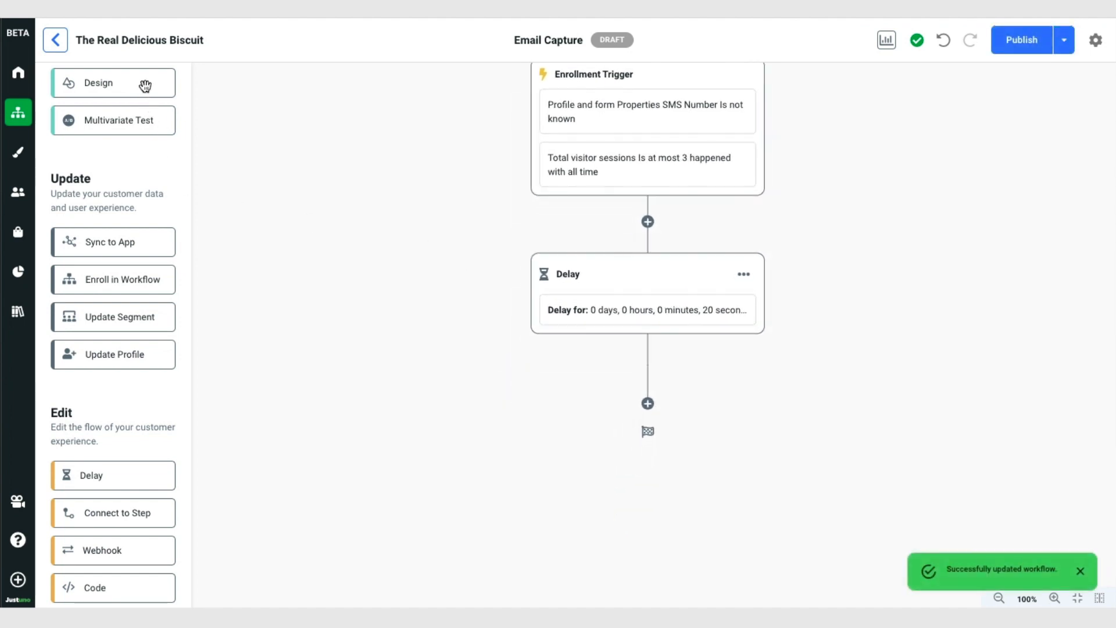
Add a Design step below the delay and assign the saved design "Image Discount Email Pop Up" to it.
left_click_drag(145, 86, 675, 399)
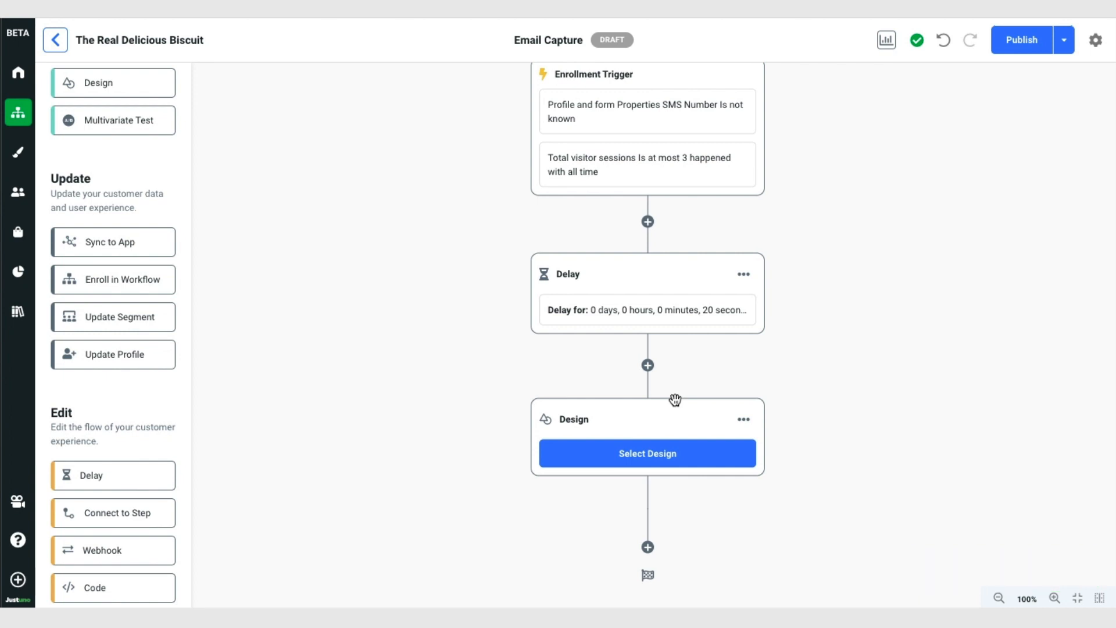
left_click(678, 455)
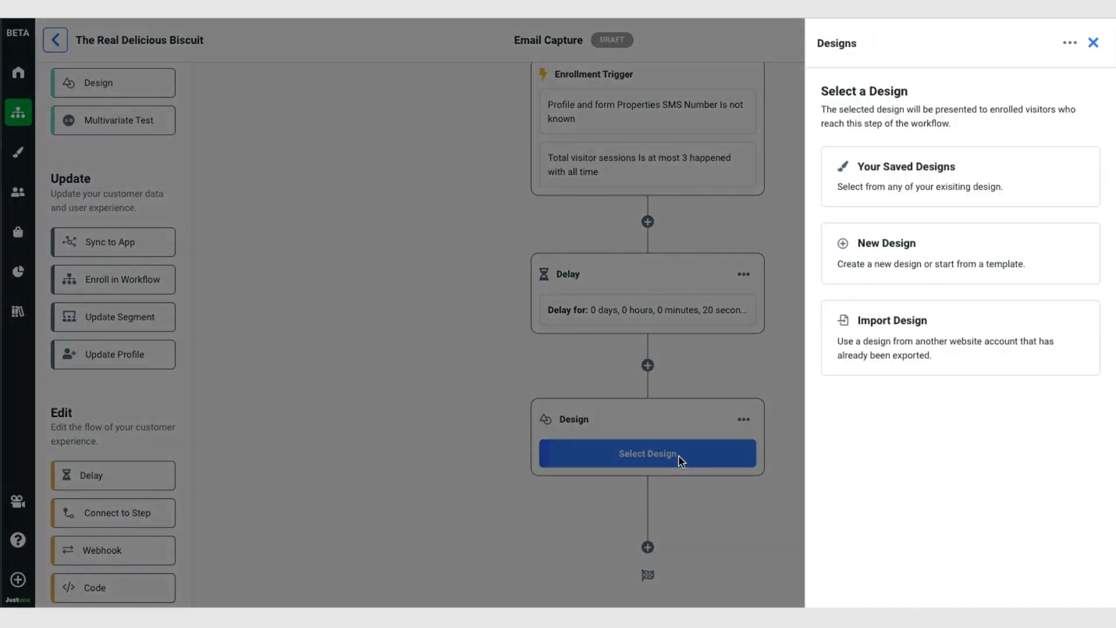
left_click(884, 177)
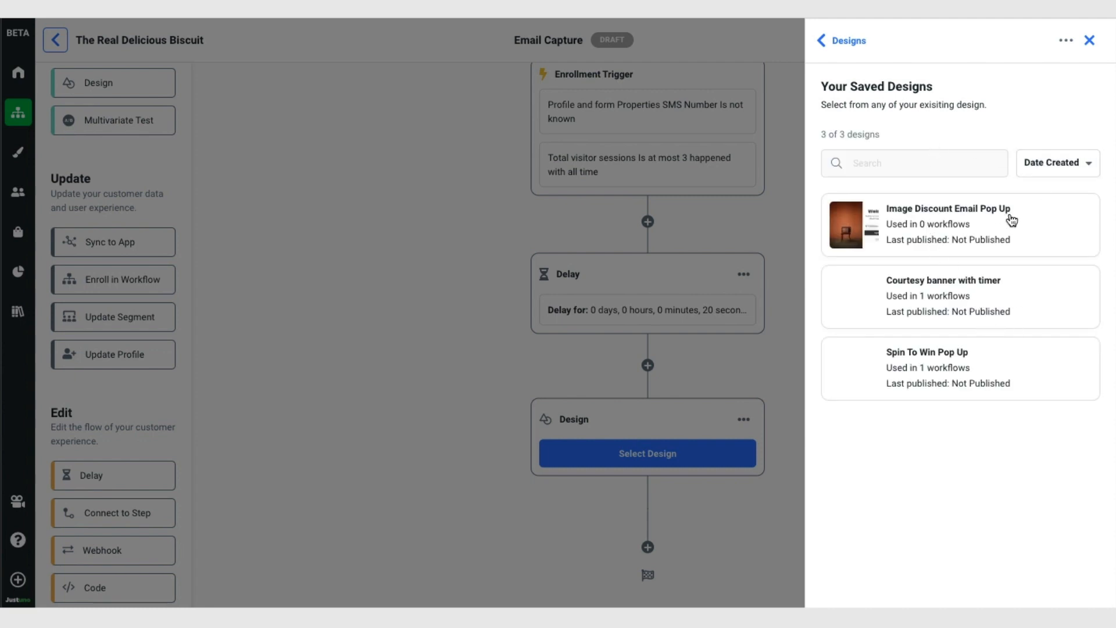
left_click(998, 225)
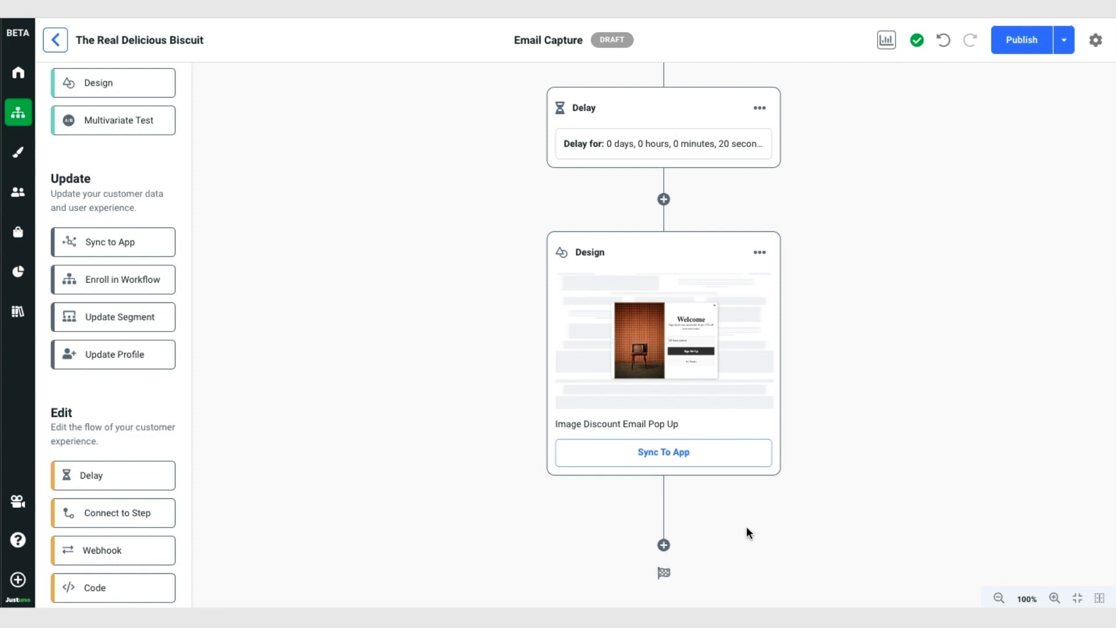
From the design's app sync options, open app management, search the available apps for "klaviyo" and choose to connect Klaviyo.
left_click(745, 463)
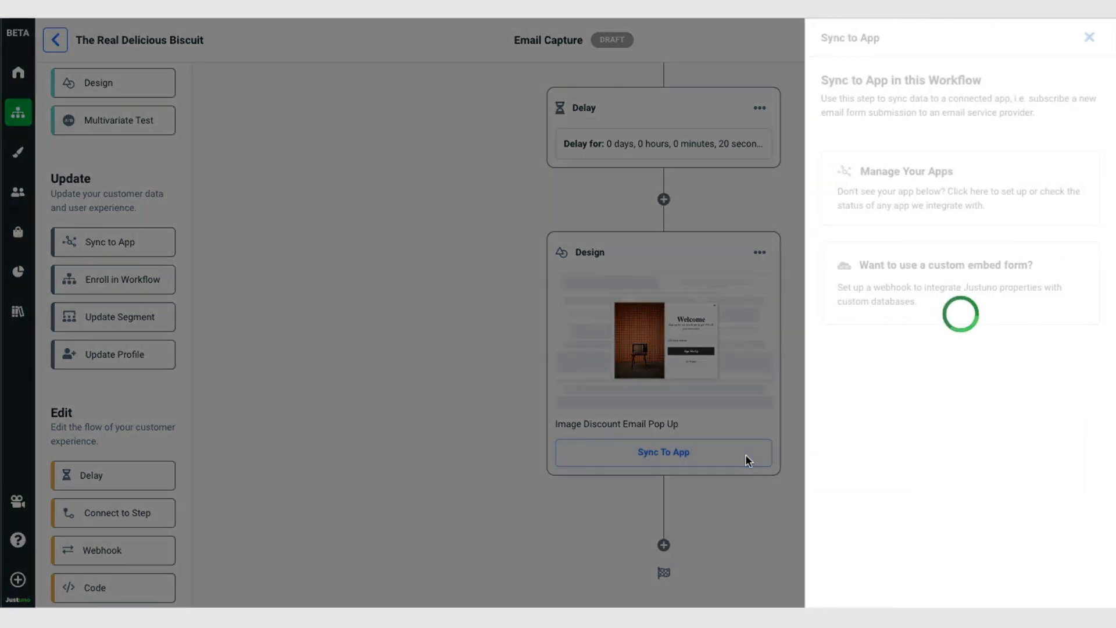
left_click(992, 163)
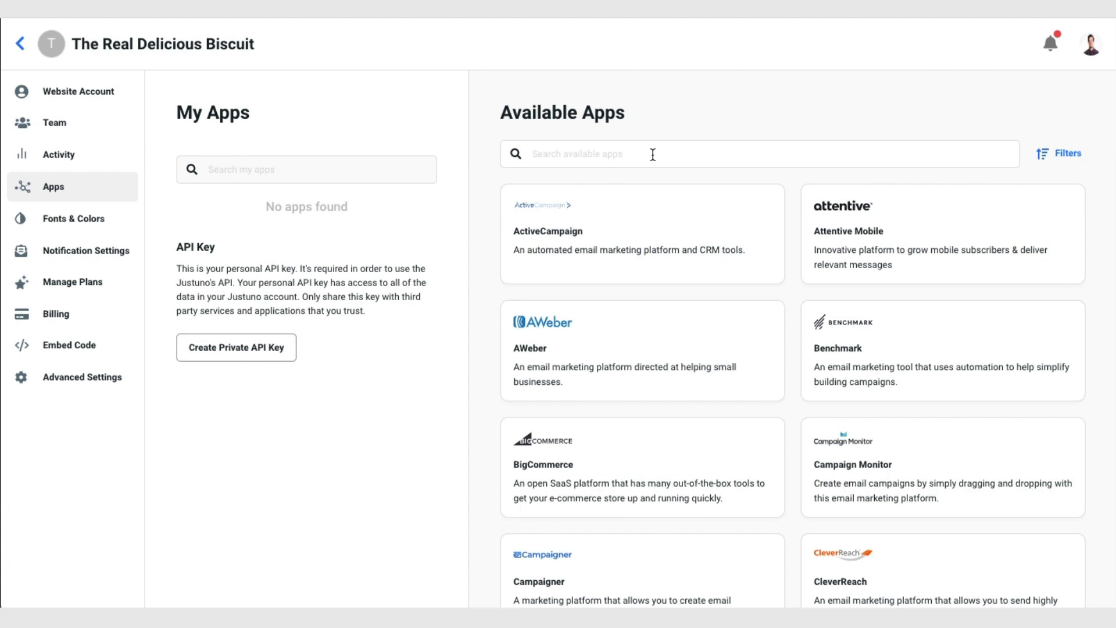
left_click(652, 155)
type("klaviyo")
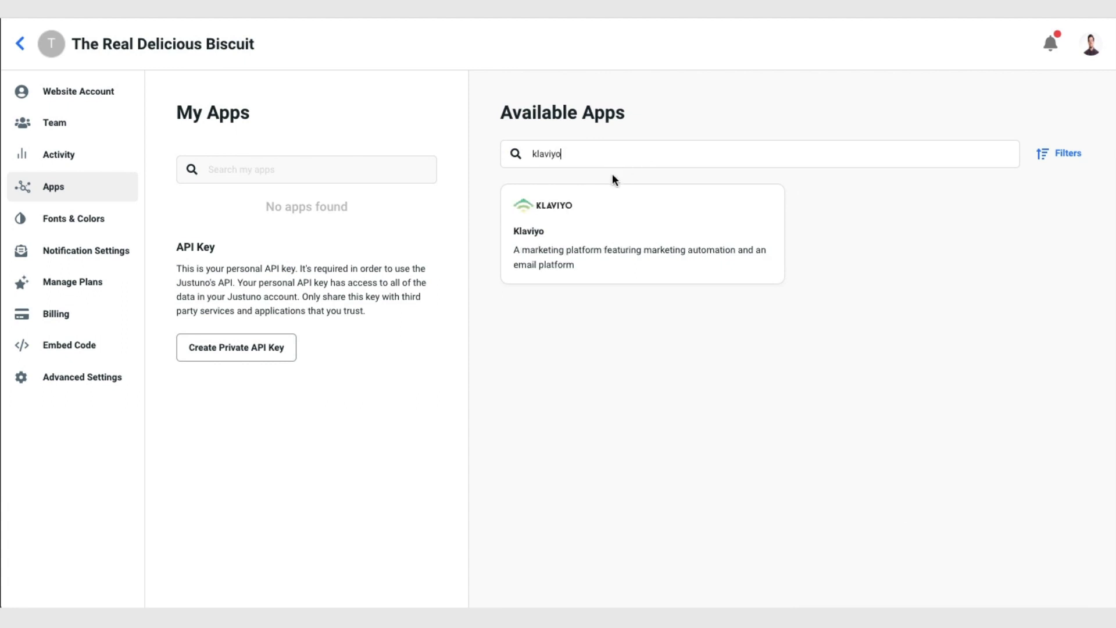
left_click(588, 224)
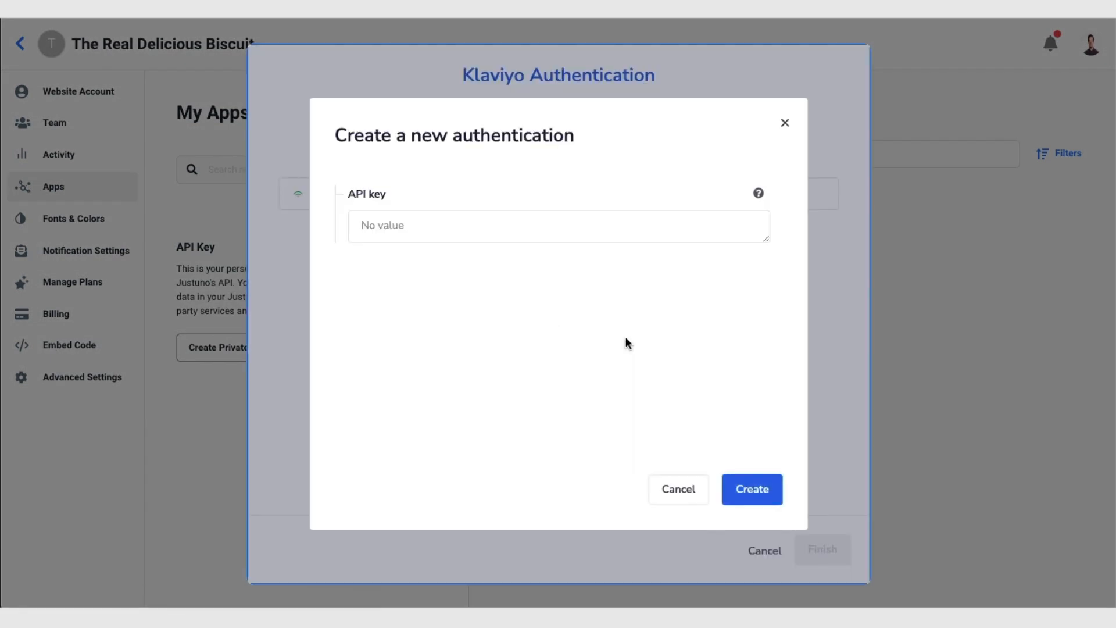
Create the Klaviyo authentication by pasting the API key, and finish connecting the app.
left_click(473, 228)
key("ctrl+v")
left_click(746, 486)
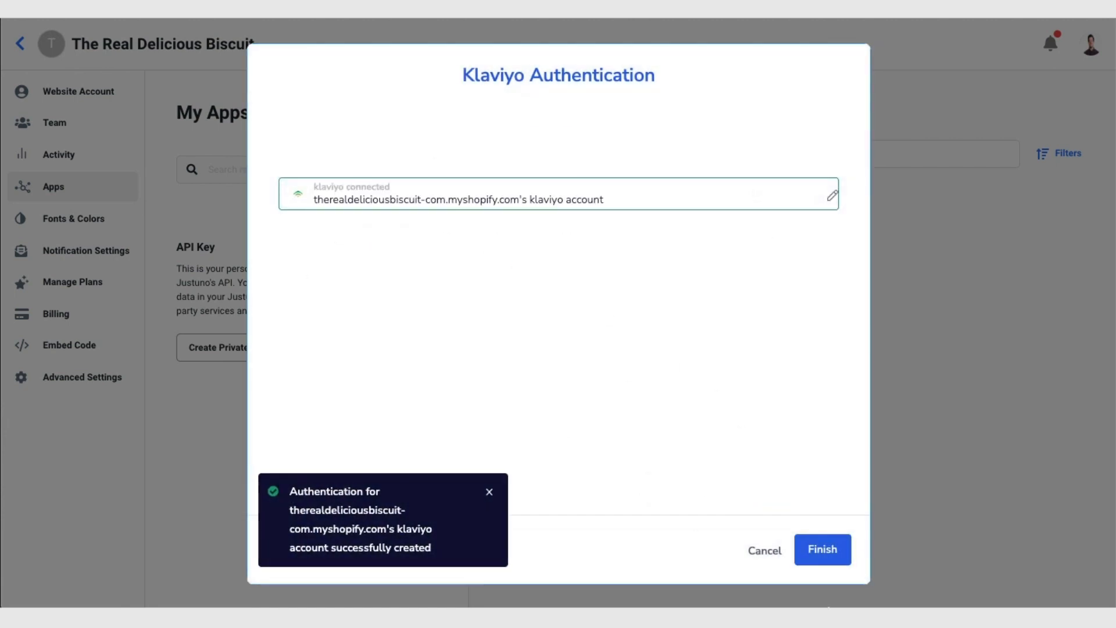
left_click(823, 550)
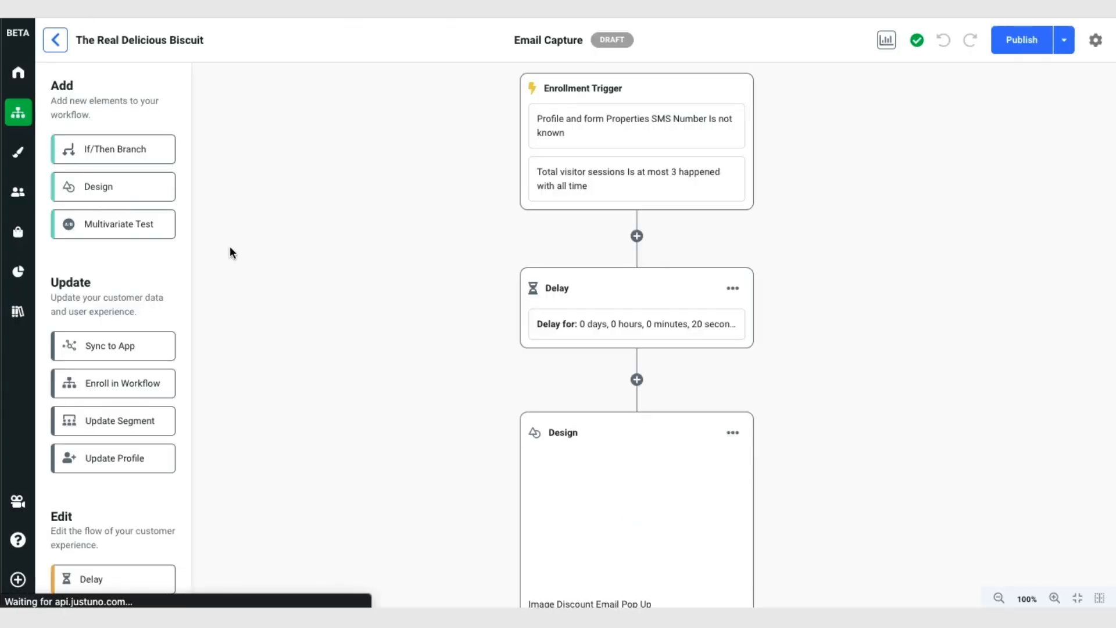
Add Klaviyo as the synced app for the email pop-up design and set its Email Subscriber List to Newsletter.
scroll(494, 271, "down", 3)
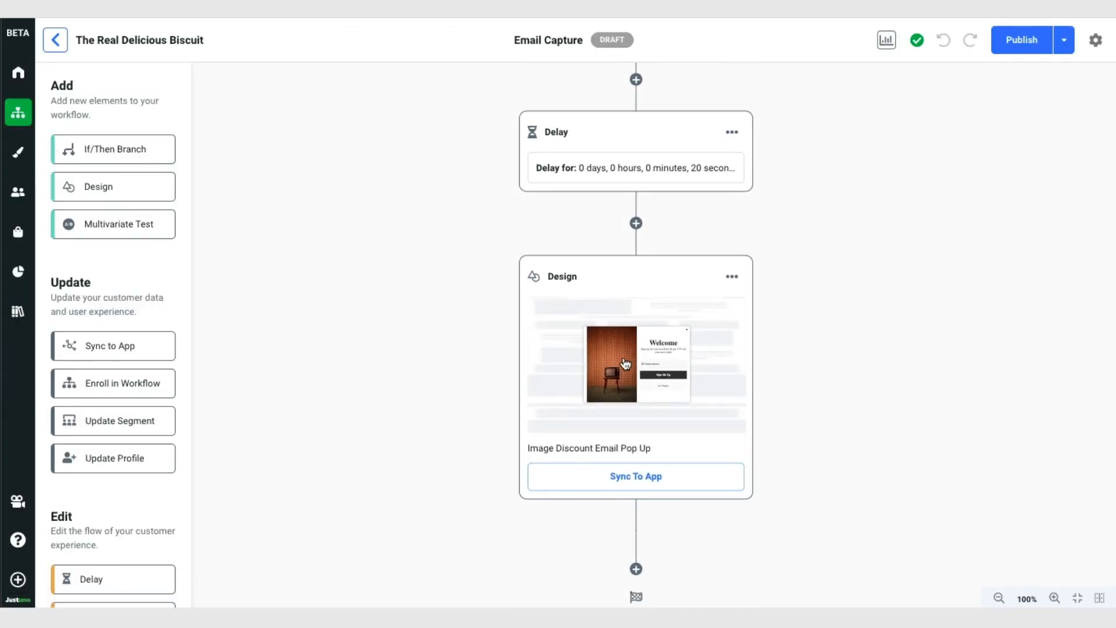
left_click(638, 422)
left_click(399, 382)
left_click(559, 477)
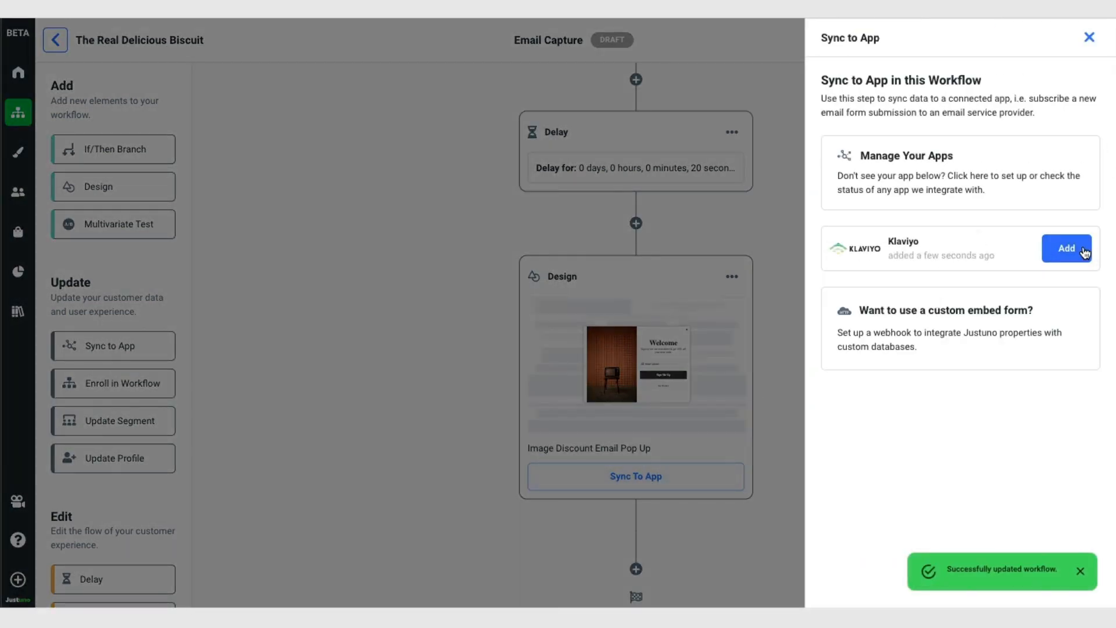
left_click(1069, 253)
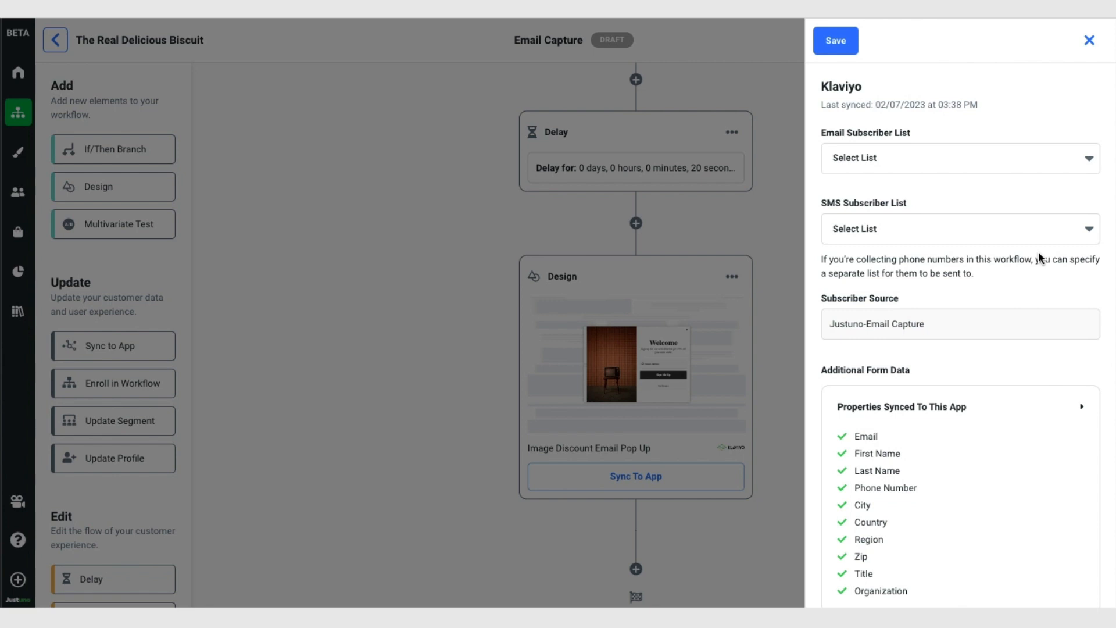
left_click(946, 161)
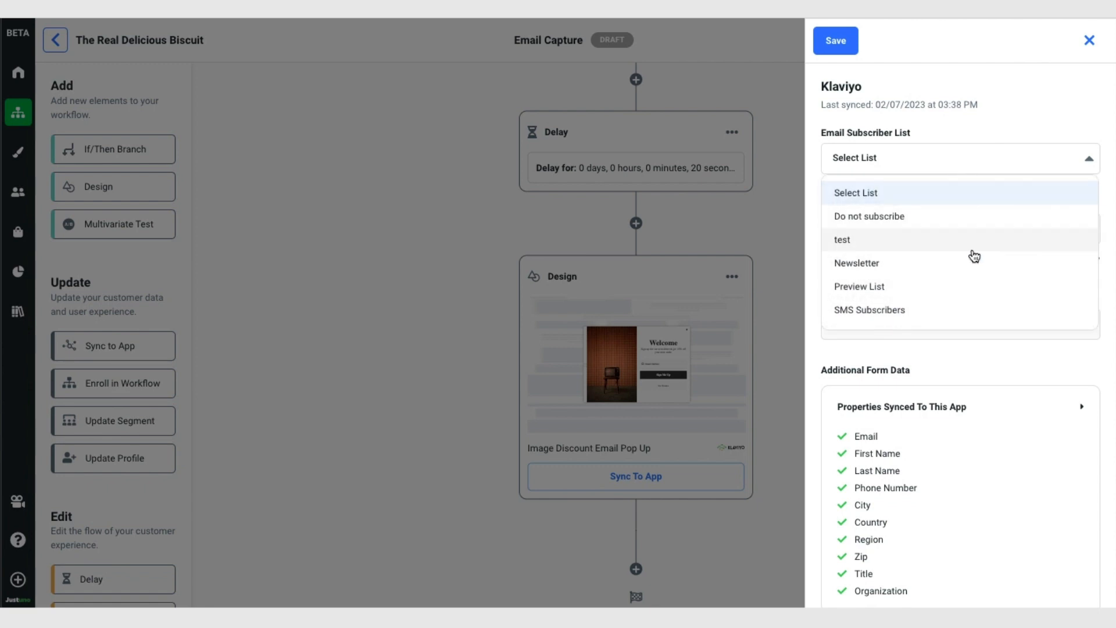
left_click(972, 270)
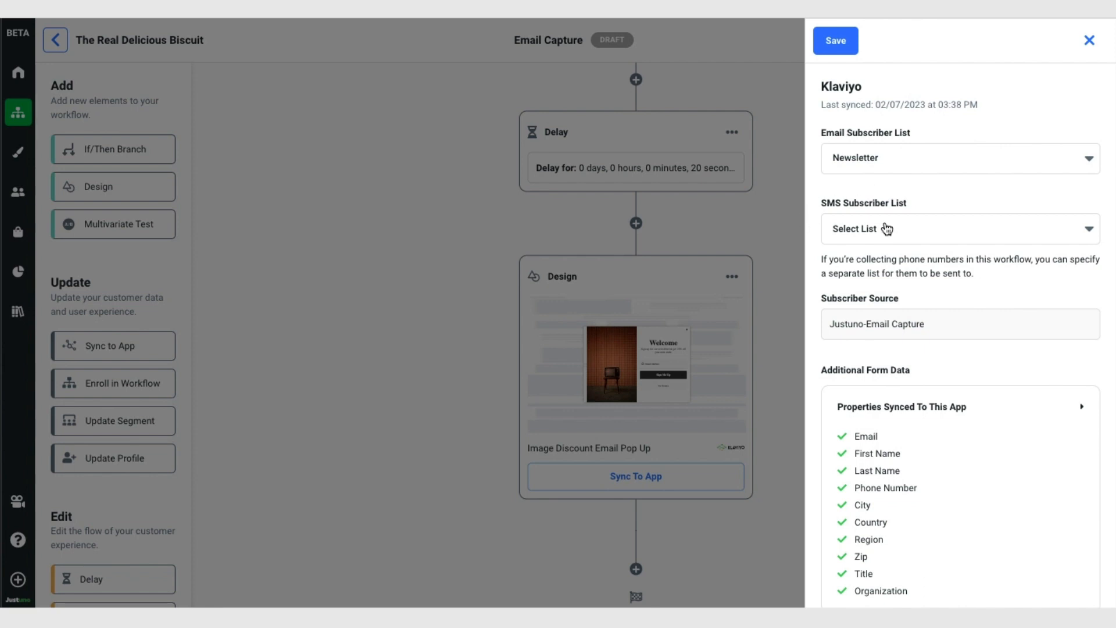
scroll(930, 256, "down", 2)
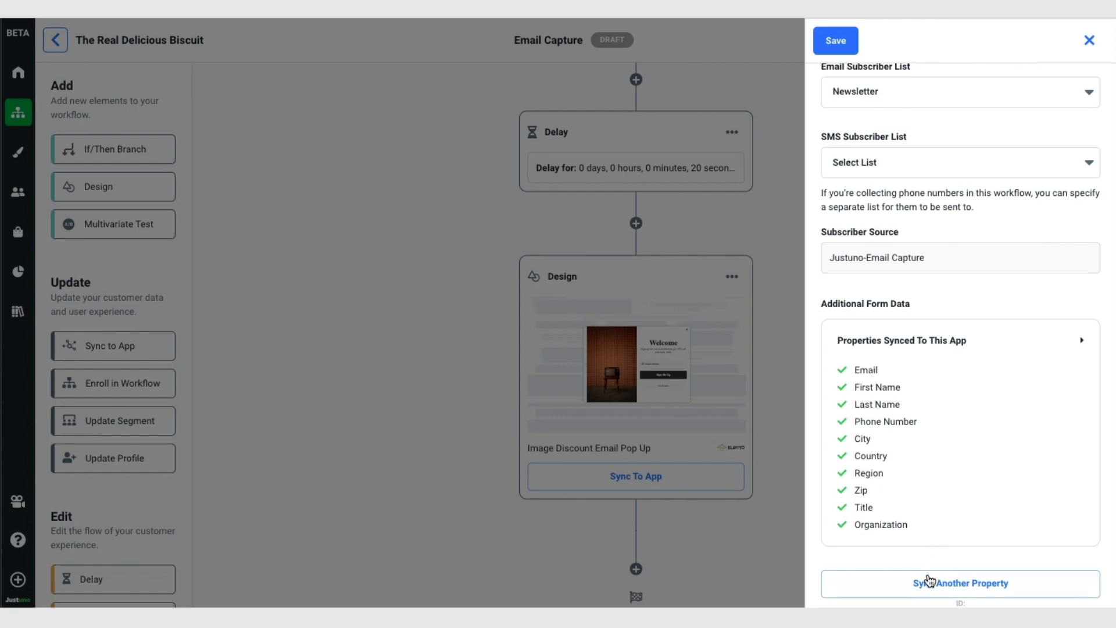
left_click(948, 582)
scroll(953, 555, "down", 3)
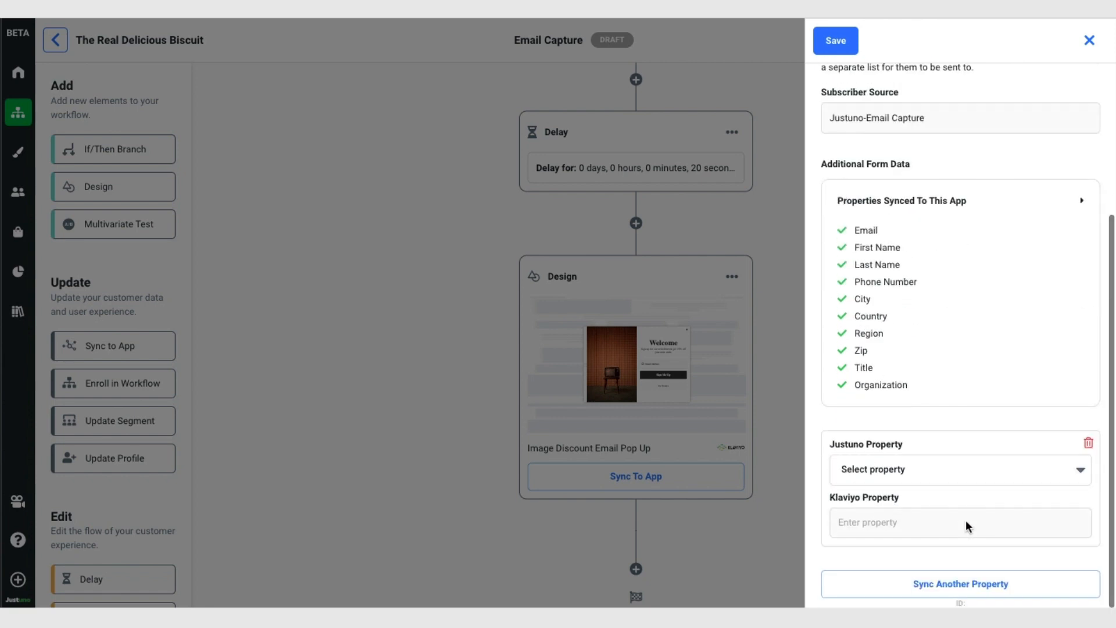
left_click(939, 479)
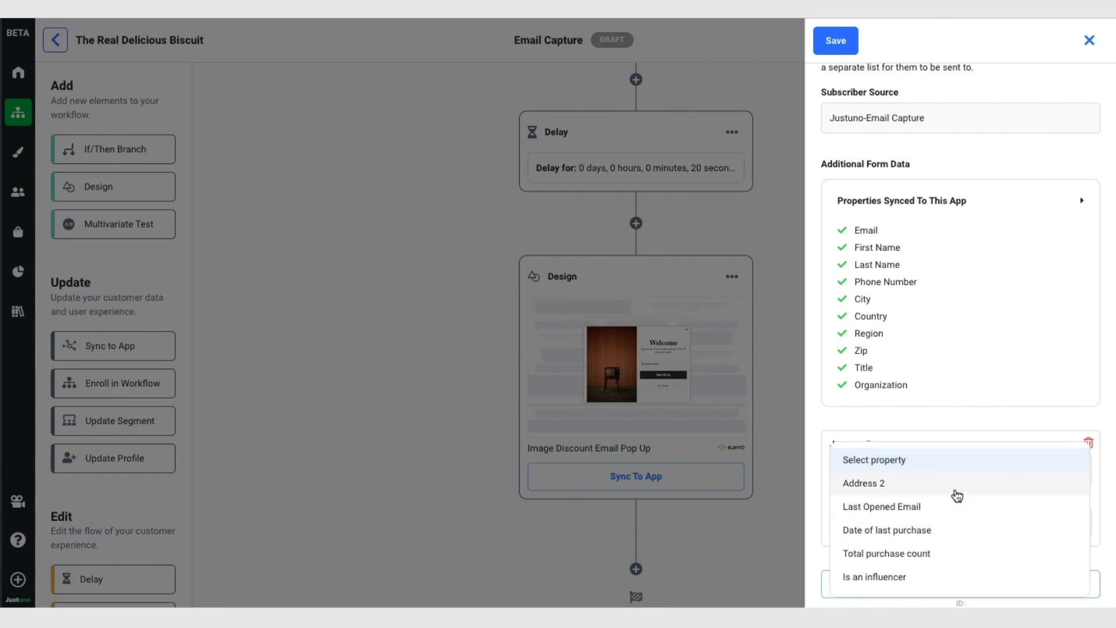
left_click(968, 422)
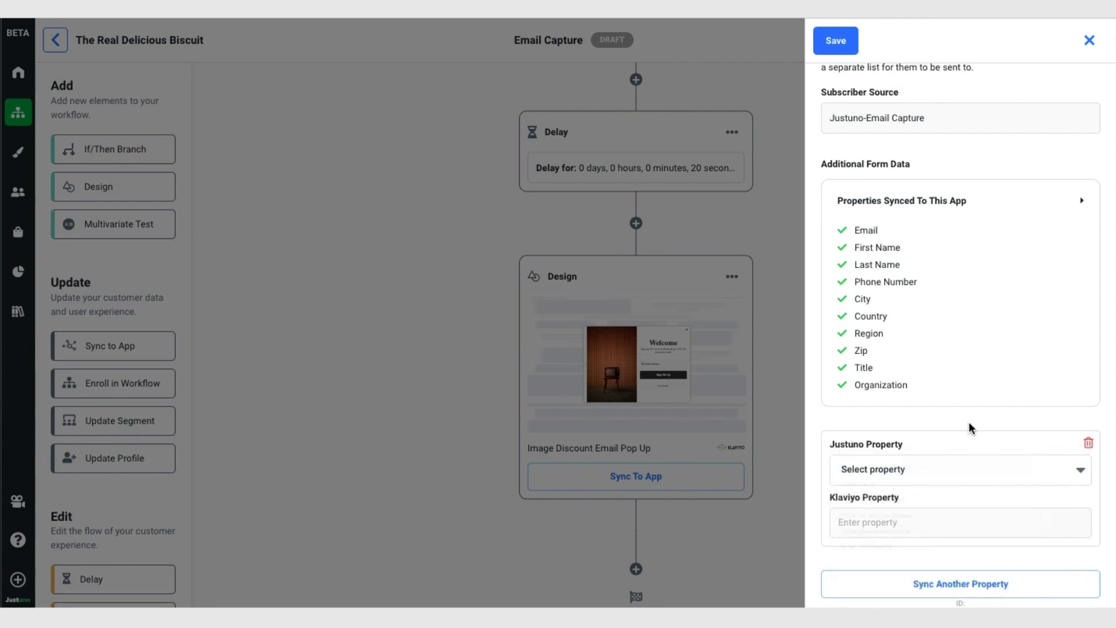
left_click(884, 522)
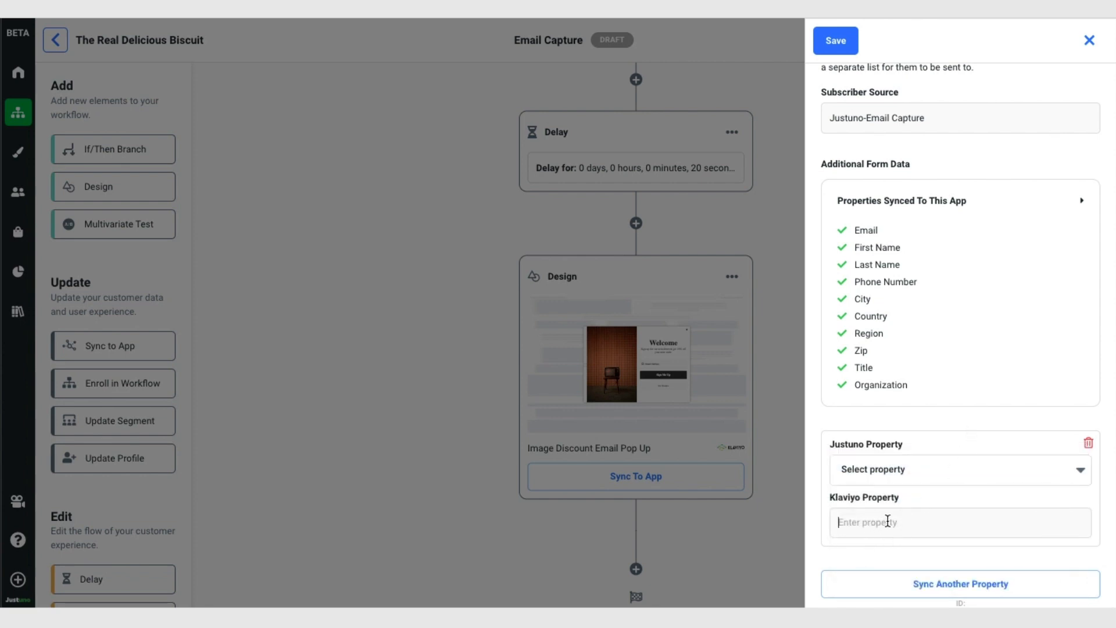
left_click(1086, 444)
Save the Klaviyo sync and the Design step settings, and save and publish the Email Capture workflow.
left_click(835, 40)
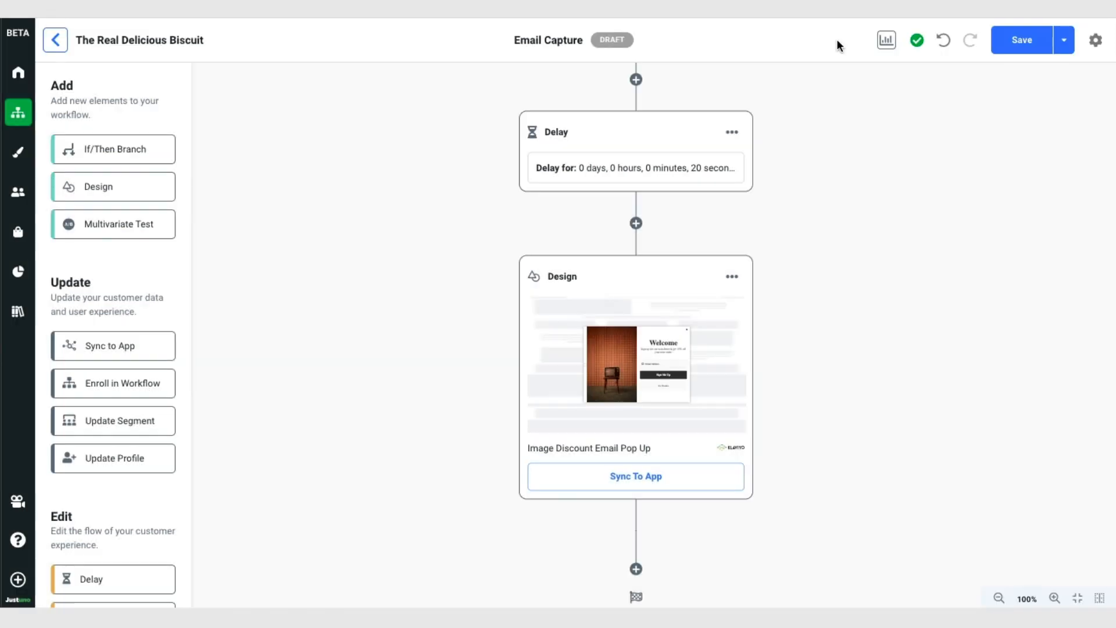
left_click(668, 388)
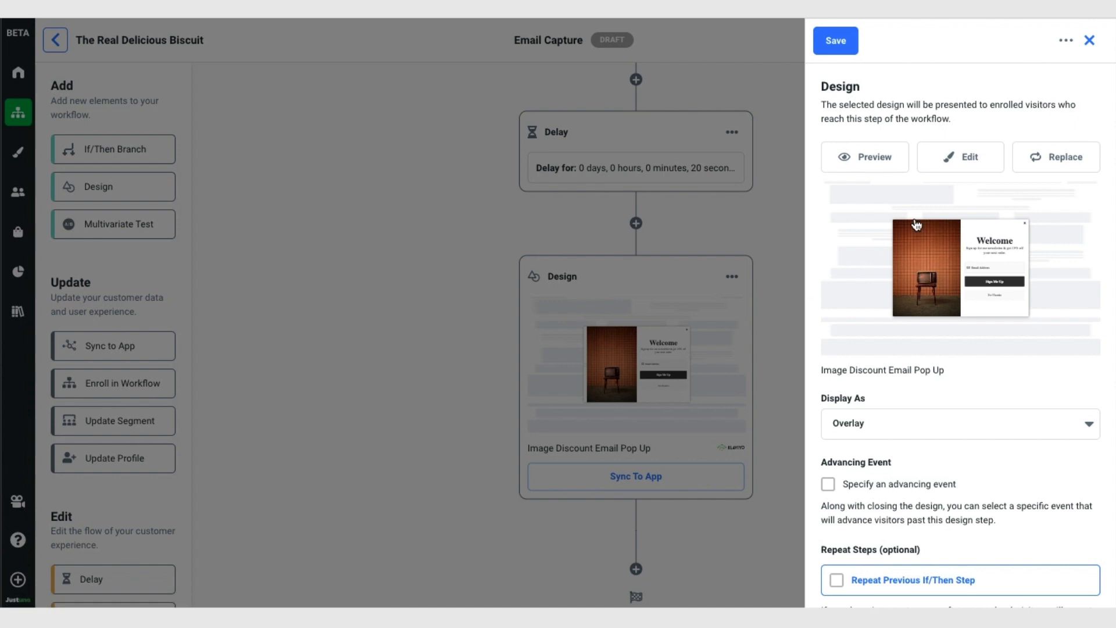
left_click(832, 42)
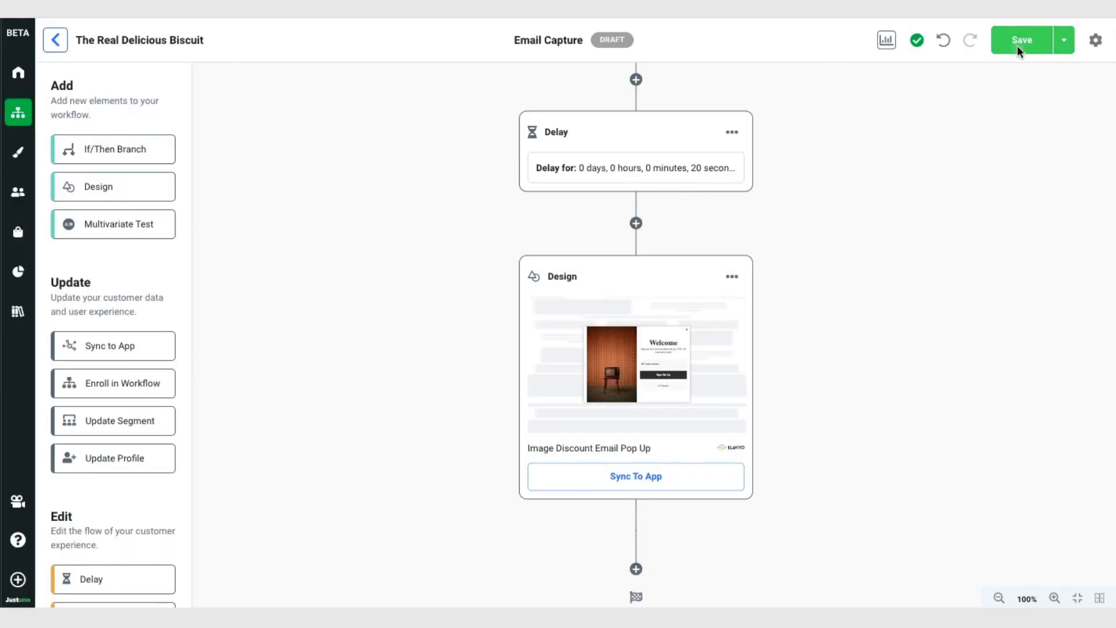
left_click(1017, 45)
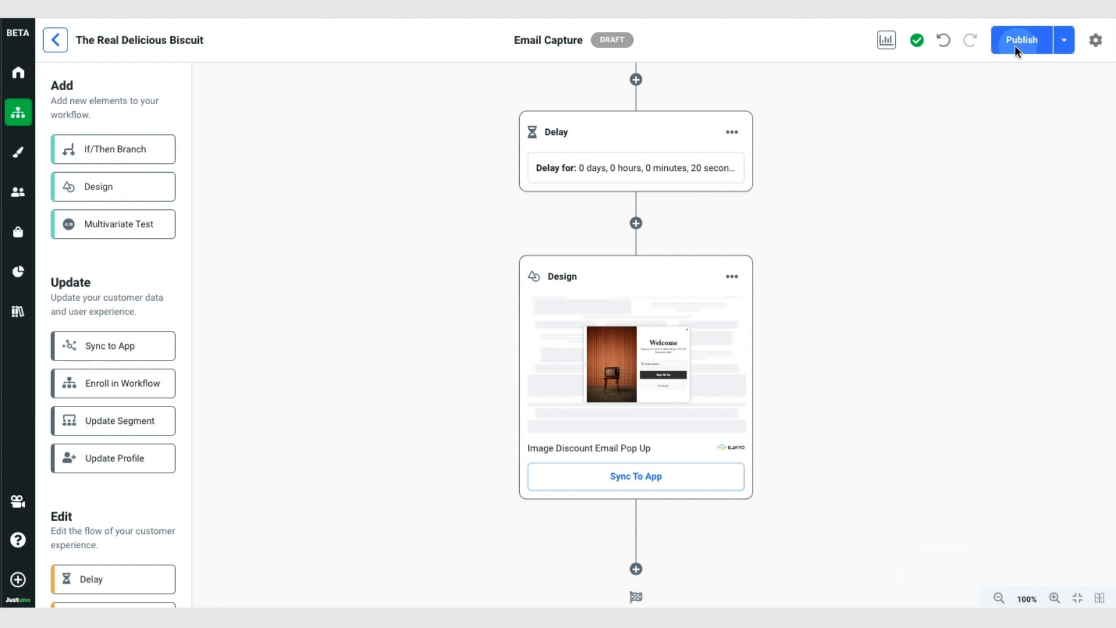
left_click(1017, 46)
Open the Image Discount Email Pop Up from the workflow's Design step for editing in the design editor.
left_click(708, 377)
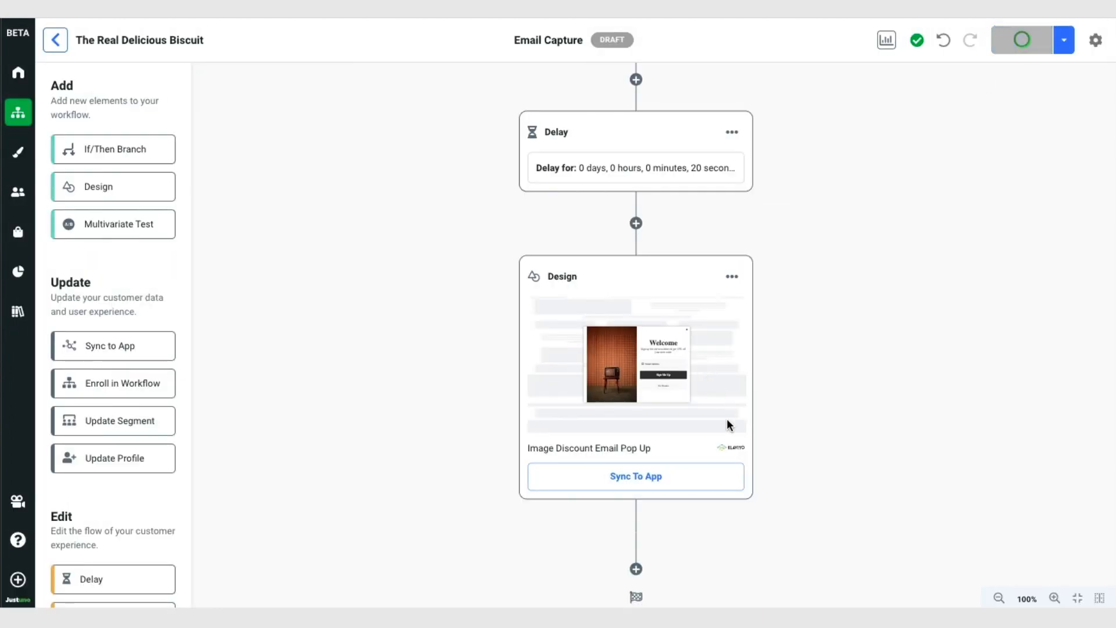
left_click(694, 378)
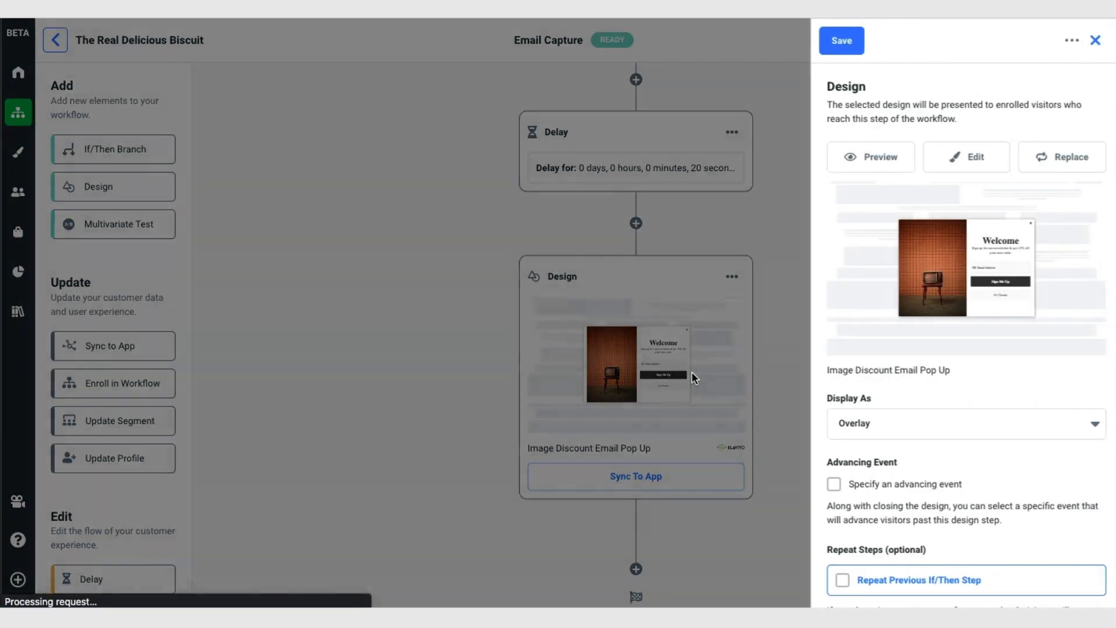
left_click(957, 161)
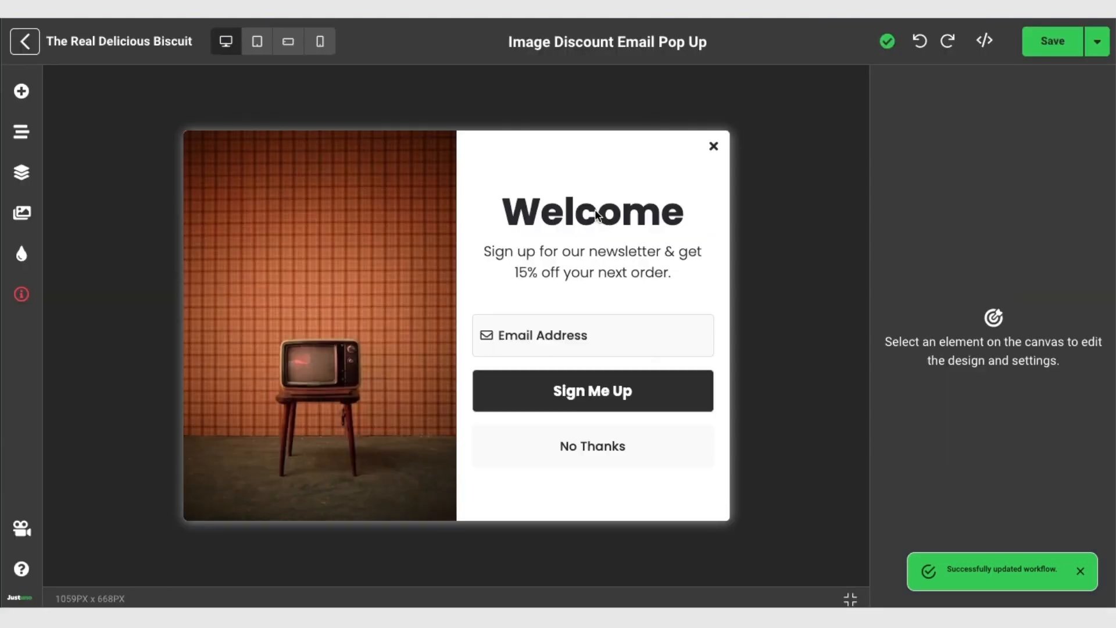
Change the discount in the newsletter sign-up text below the Welcome heading to 20% off.
left_click(568, 271)
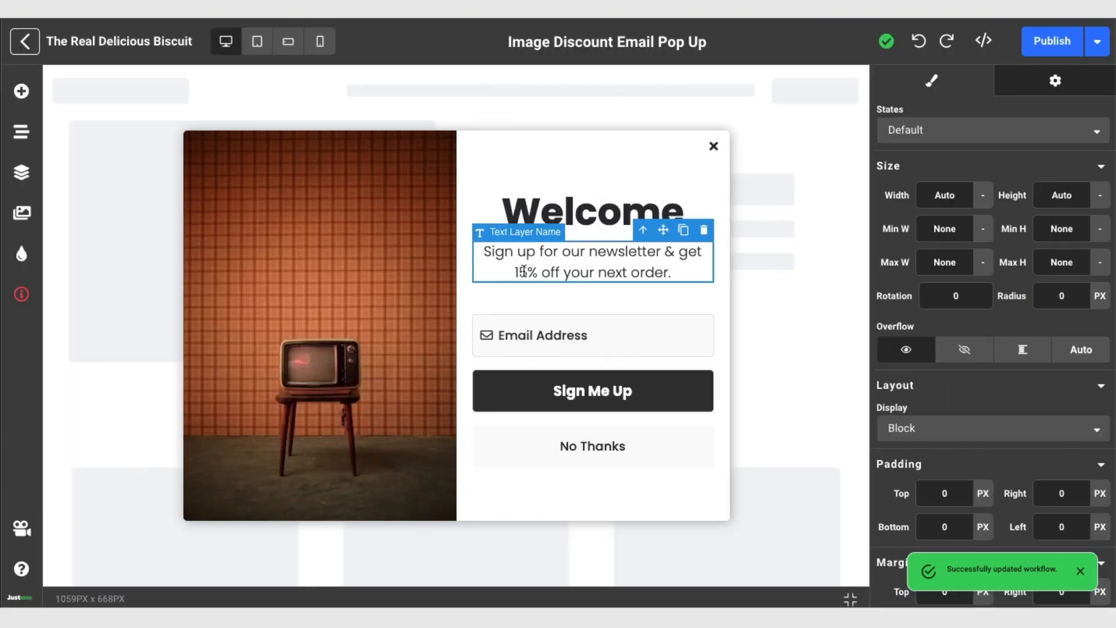
left_click(524, 270)
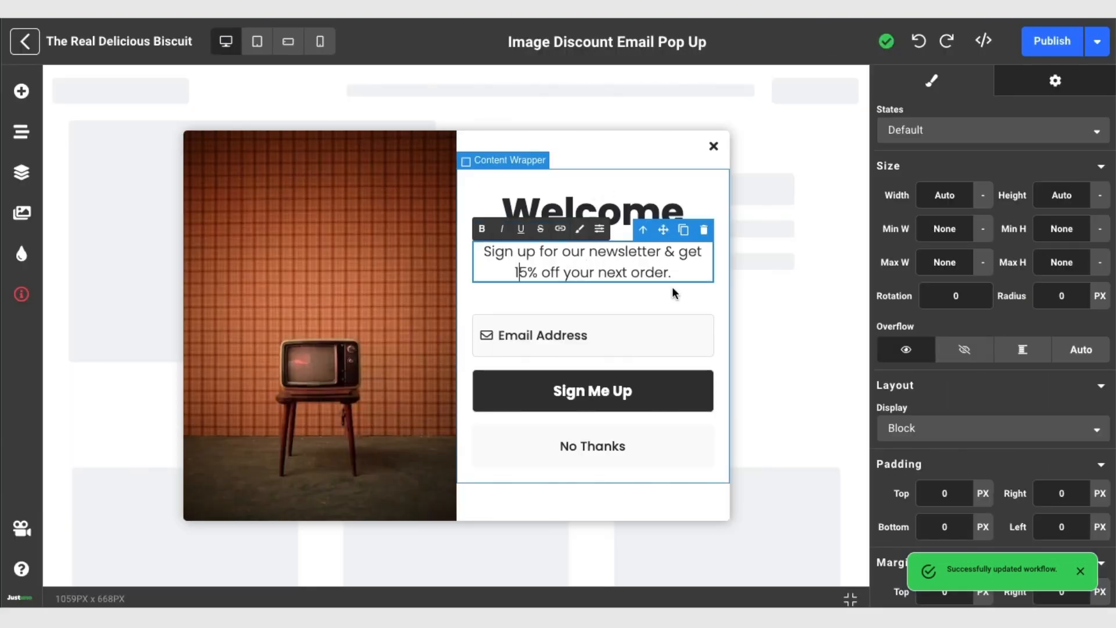
key("End")
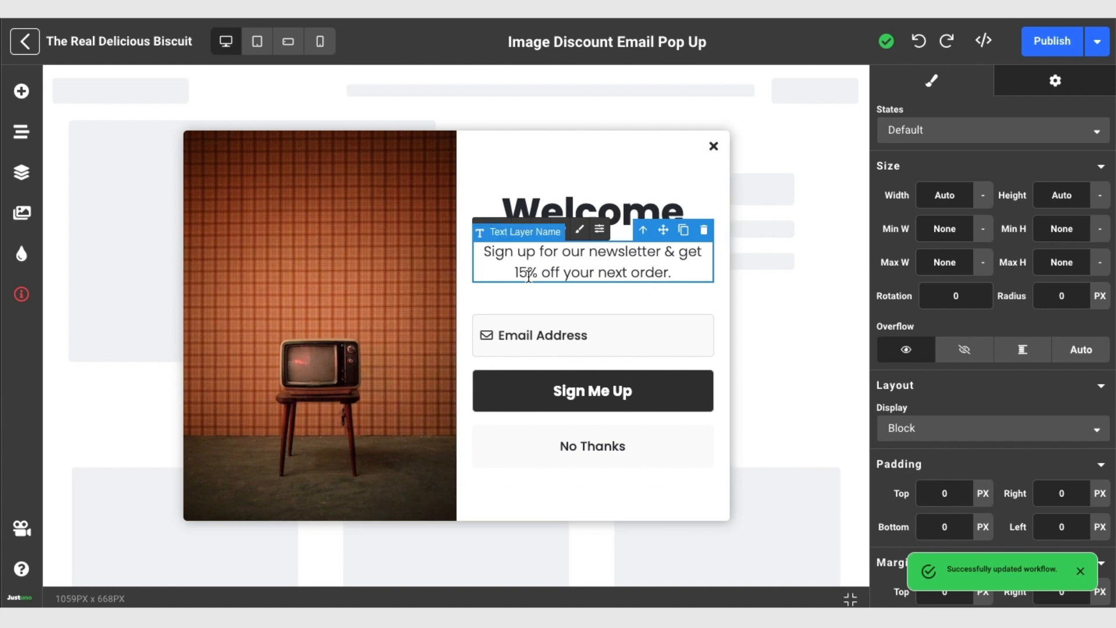
key("BackSpace")
key("BackSpace")
type("20")
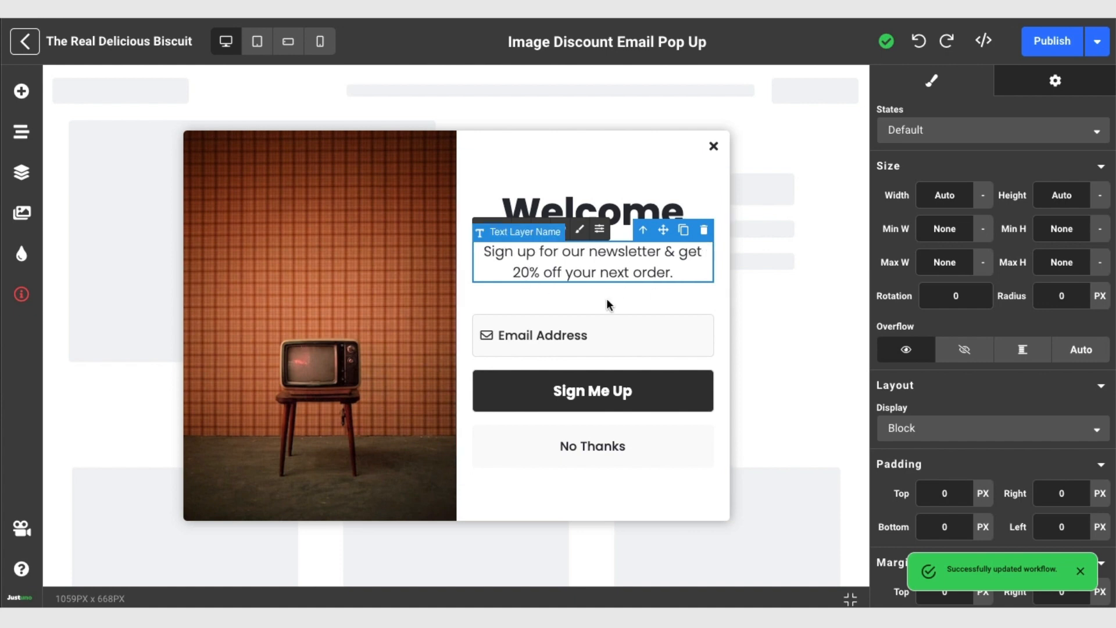
left_click(636, 149)
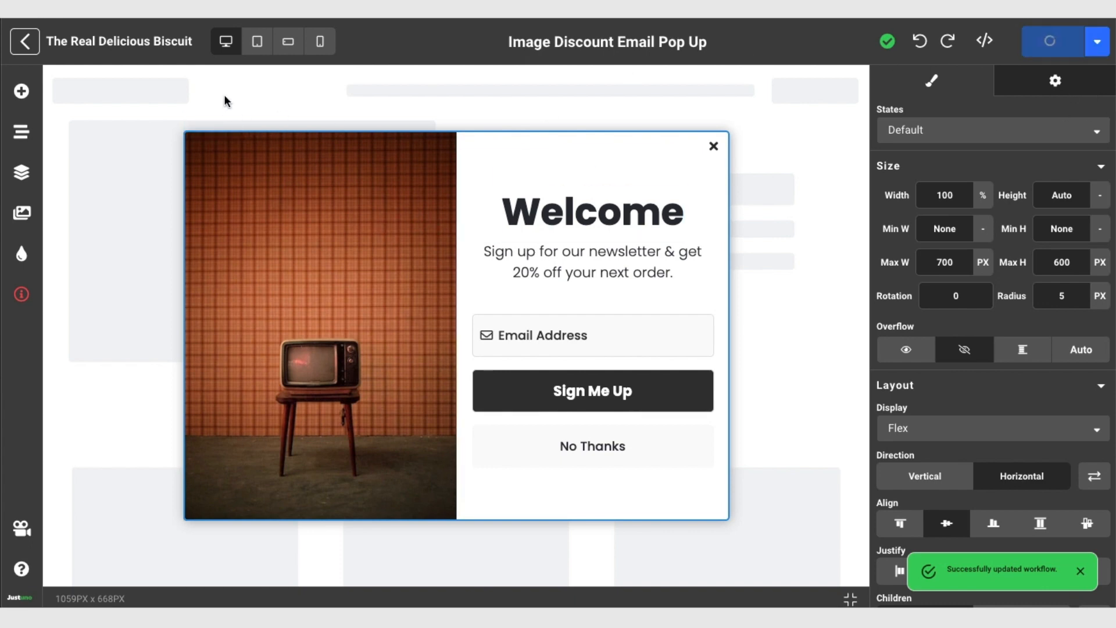
In the Success Frame, select the Discount Code element and start adding a new discount code through its discount management.
left_click(36, 177)
left_click(114, 195)
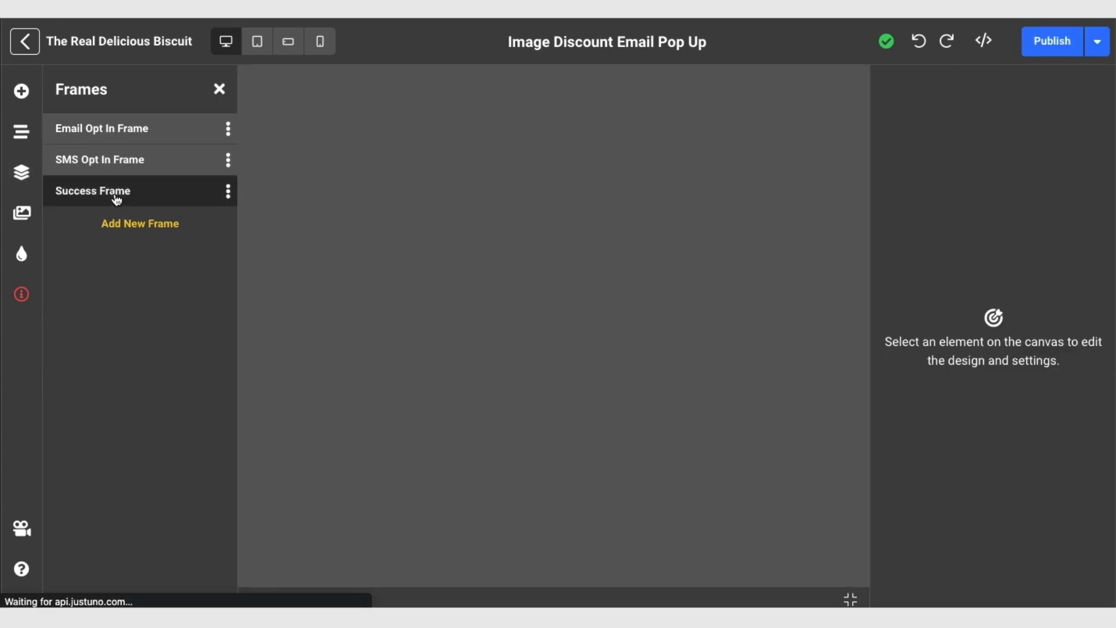
left_click(616, 346)
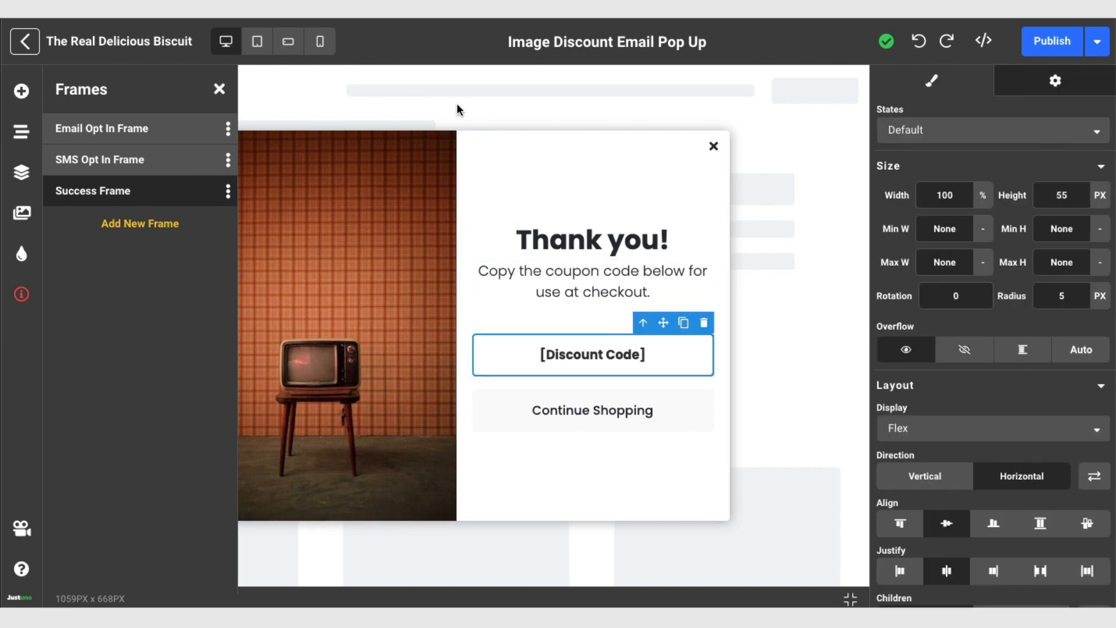
left_click(1064, 92)
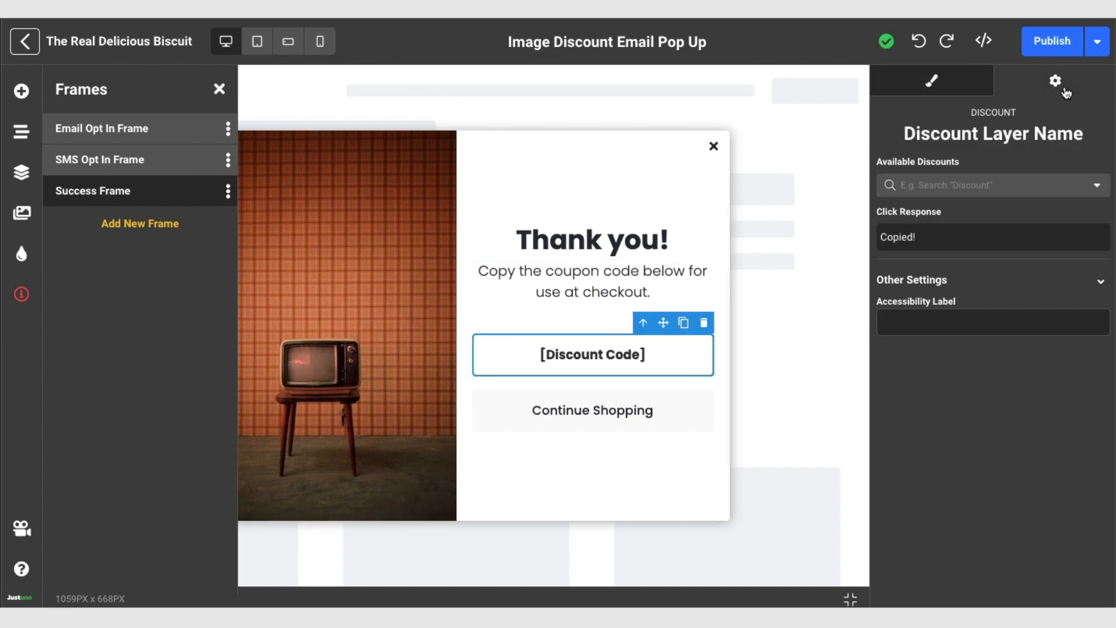
left_click(965, 183)
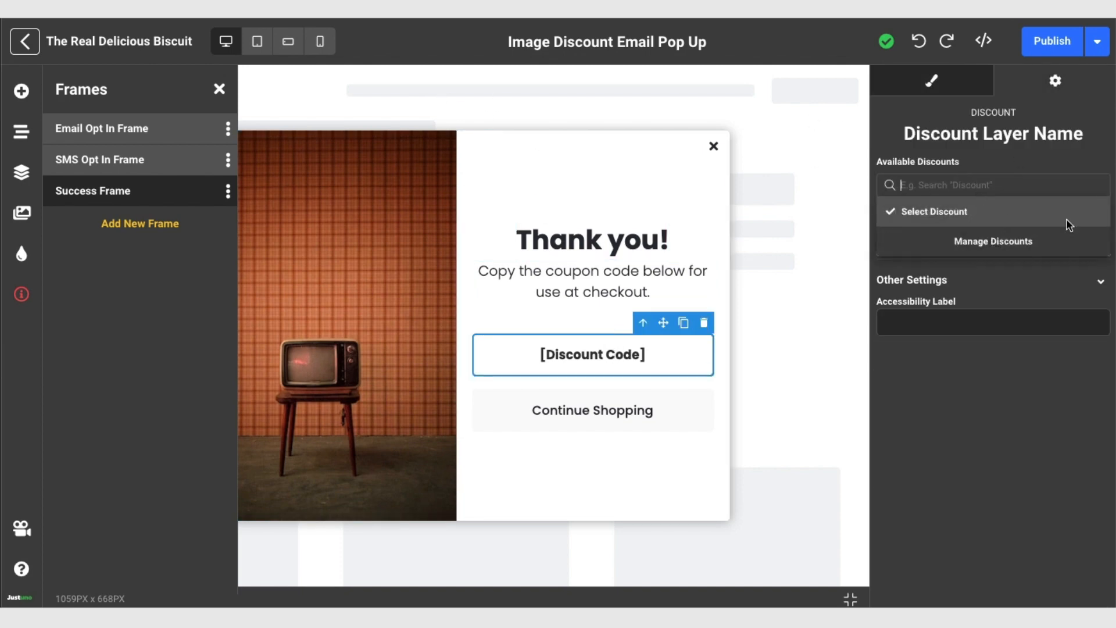
left_click(989, 245)
left_click(928, 325)
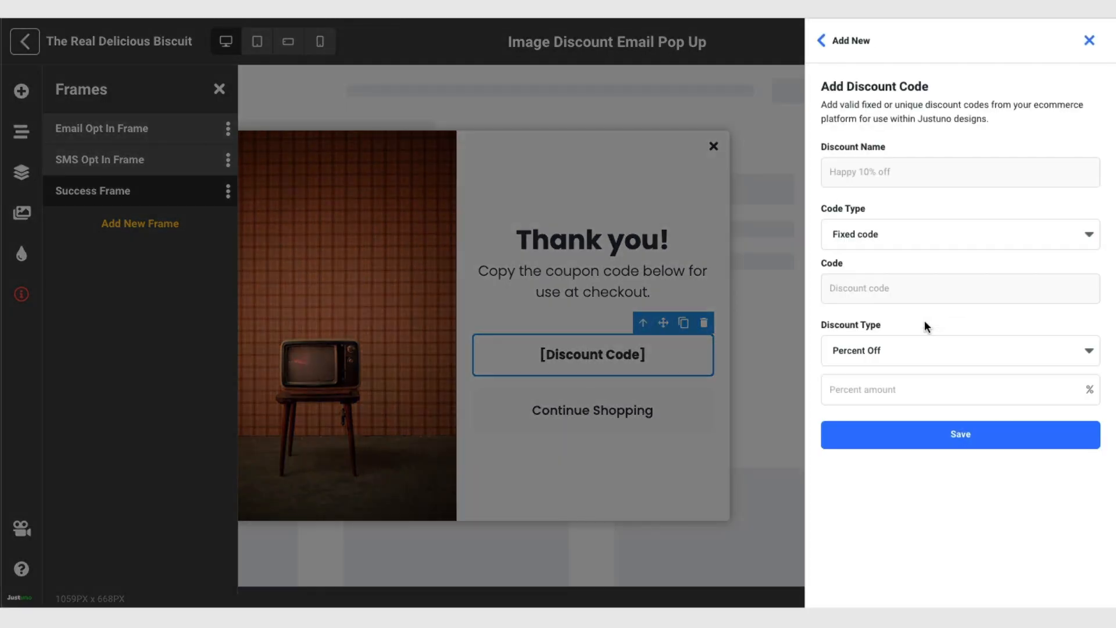
Create a fixed discount code named "20% OFF" with code HAPPY20 and a 20 percent discount, and save it.
left_click(901, 176)
type("20% OFF")
left_click(897, 292)
type("HAPPY20")
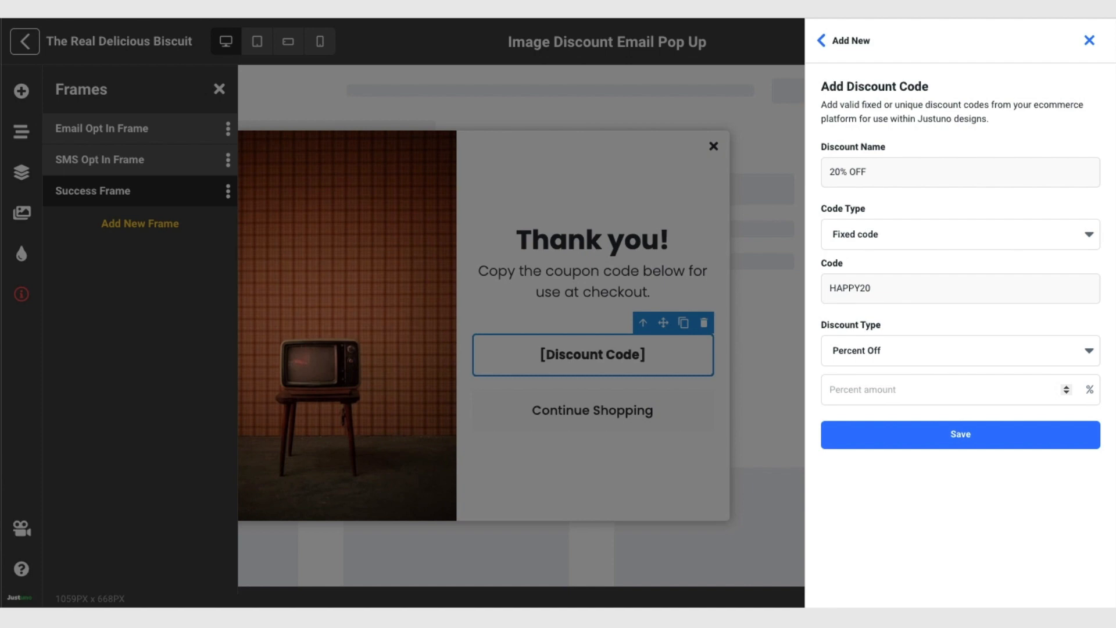
left_click(932, 388)
type("20")
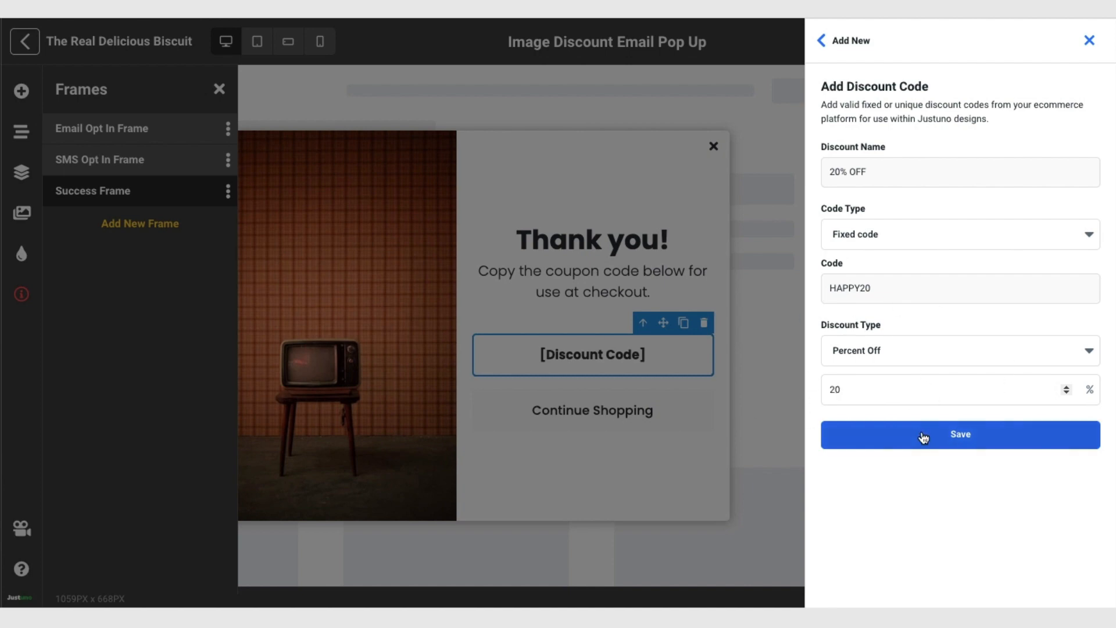
left_click(923, 436)
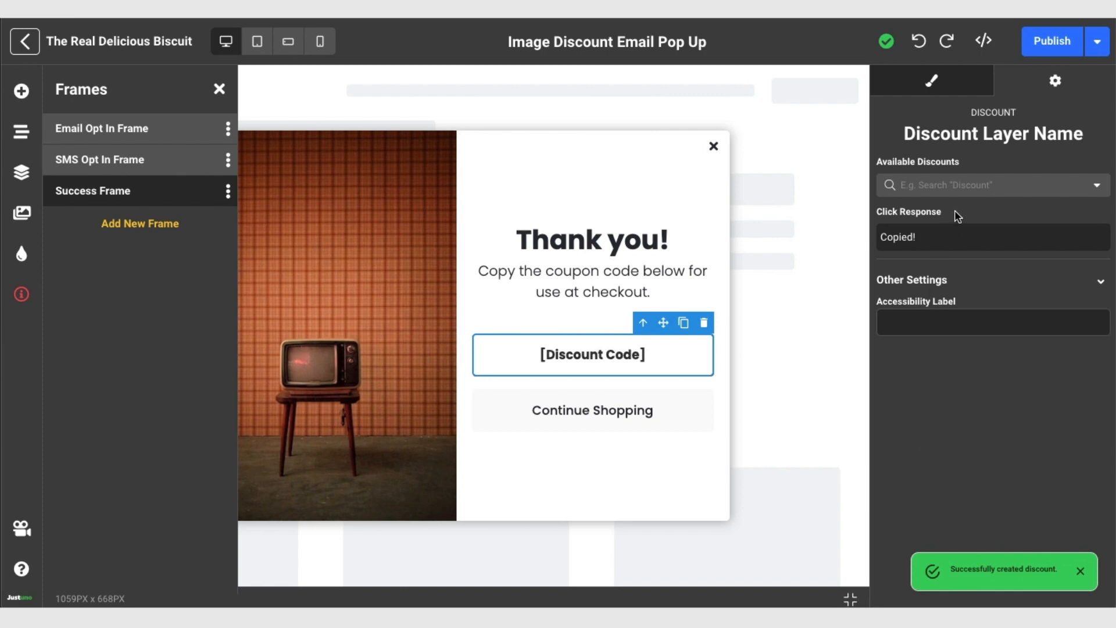
Assign the 20% OFF discount to the Discount Code element, save and publish the pop-up, and return to the Email Capture workflow.
left_click(970, 189)
left_click(997, 249)
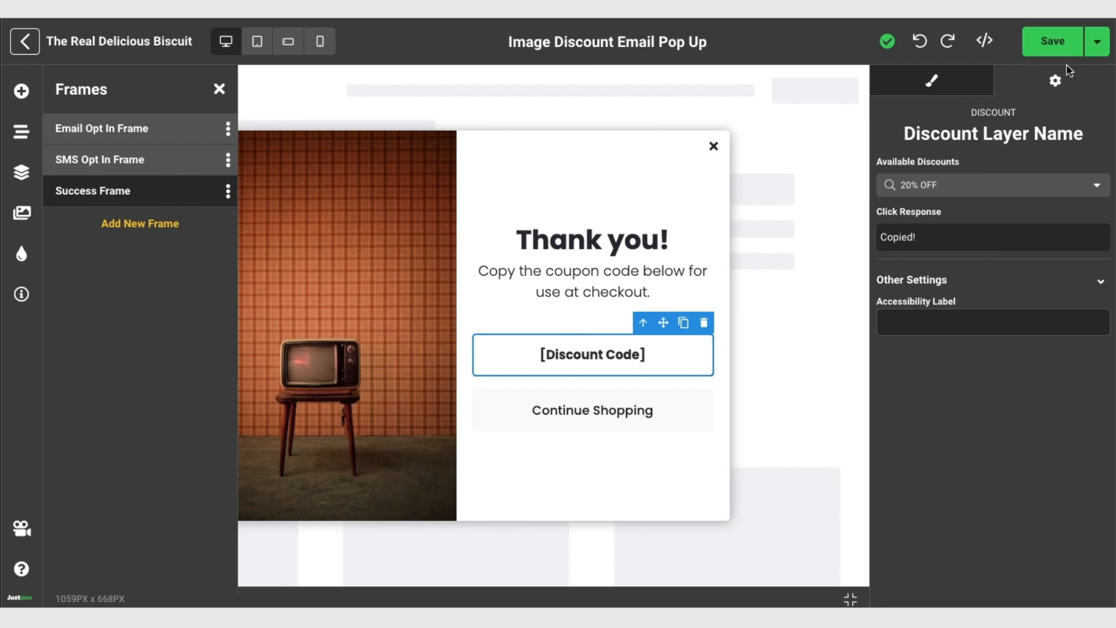
left_click(1053, 42)
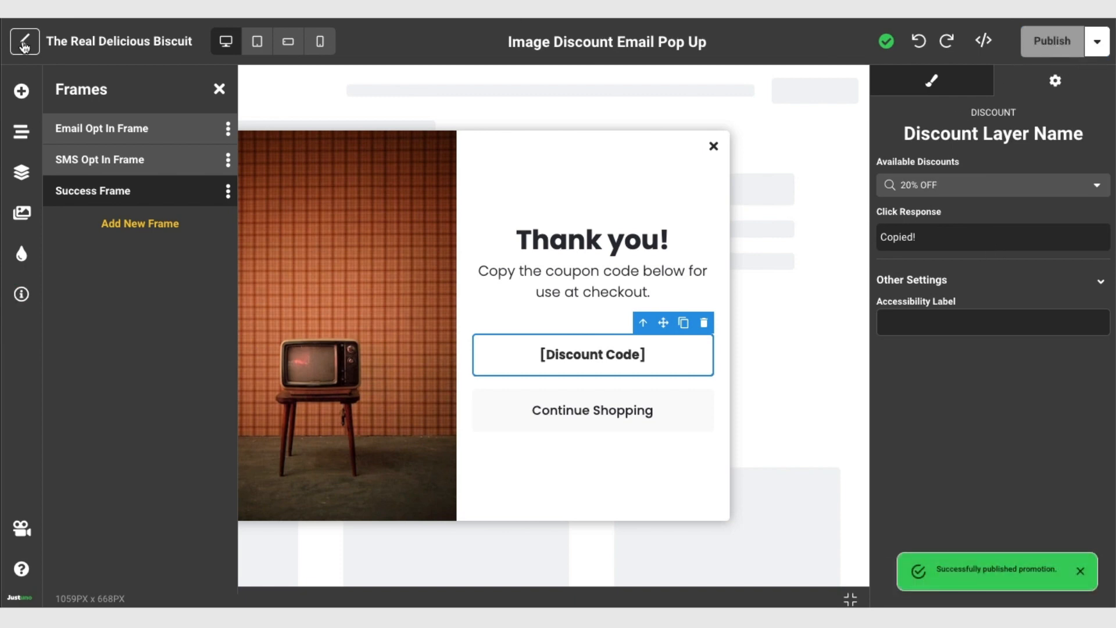
left_click(23, 44)
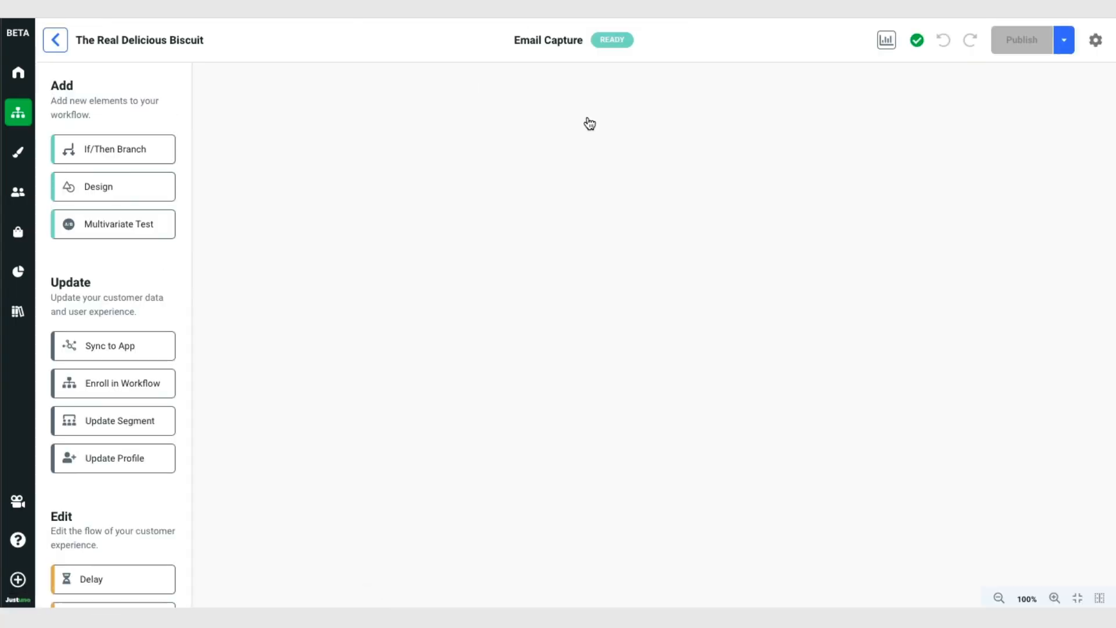
Review the Design step's display, advancing event and repeat settings, and save it without edits.
left_click(684, 482)
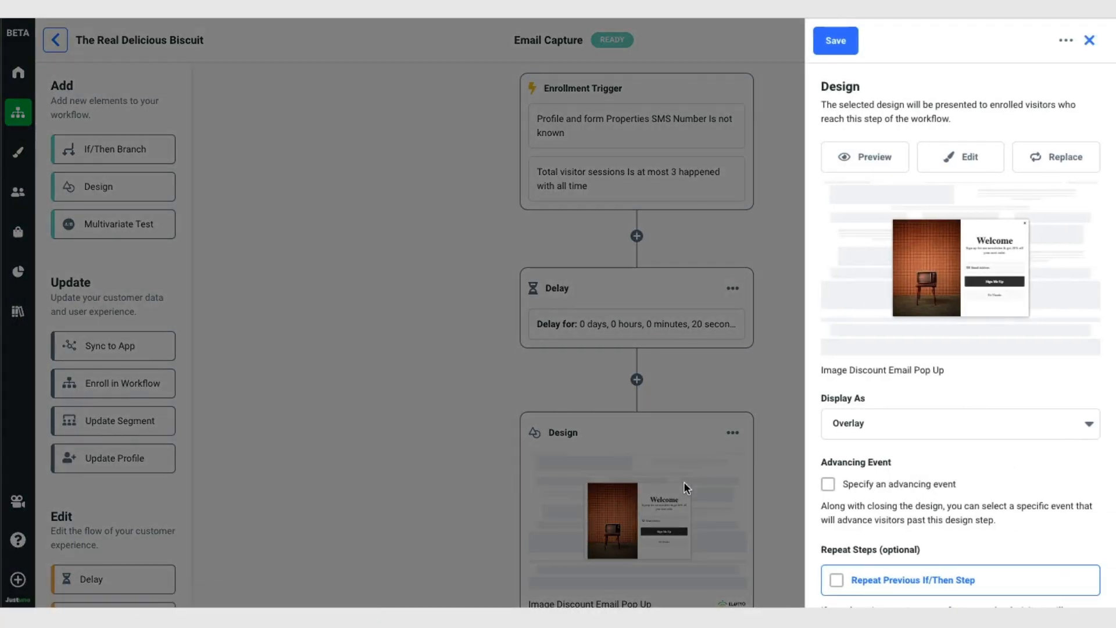
scroll(951, 437, "down", 1)
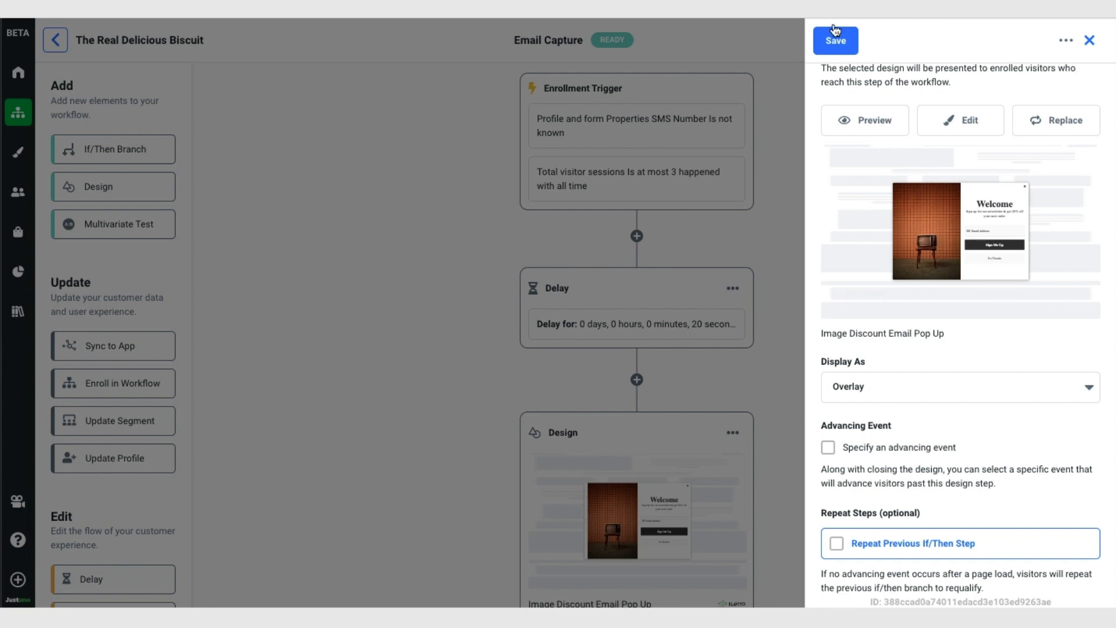
left_click(835, 41)
left_click_drag(668, 550, 751, 255)
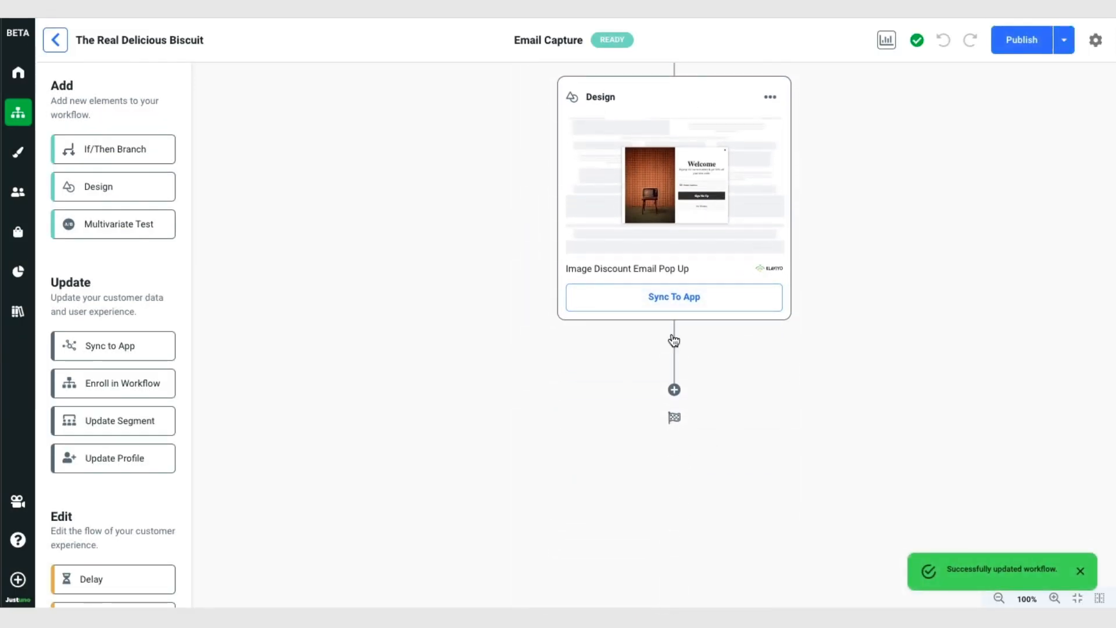
left_click_drag(676, 435, 666, 485)
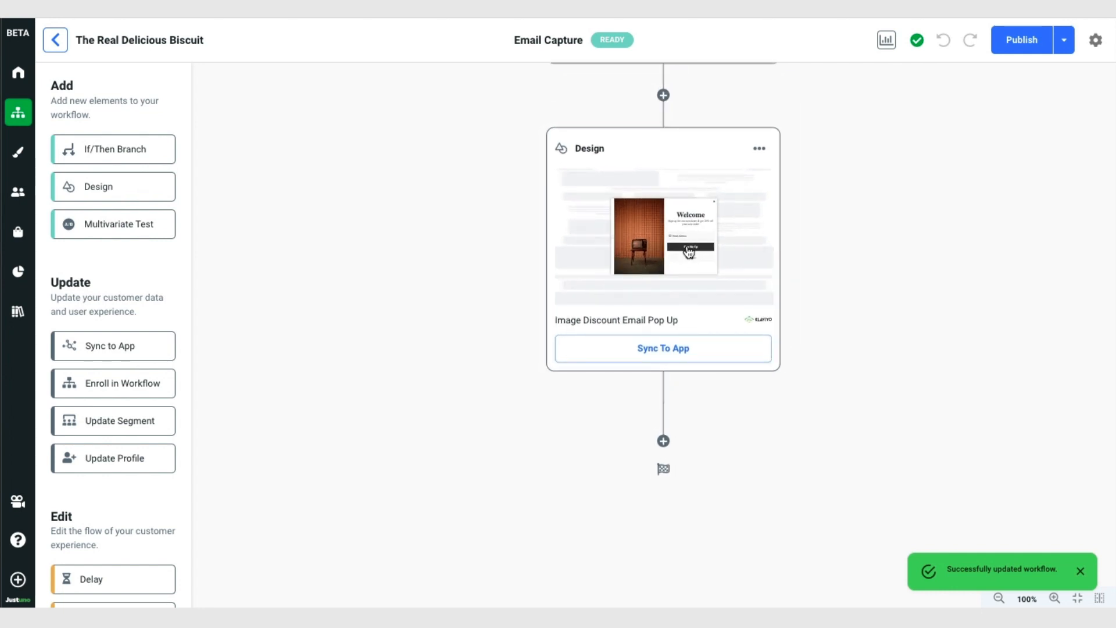
Examine the advancing event choices in the Design step's settings, leaving no advancing event specified when saving.
left_click(714, 208)
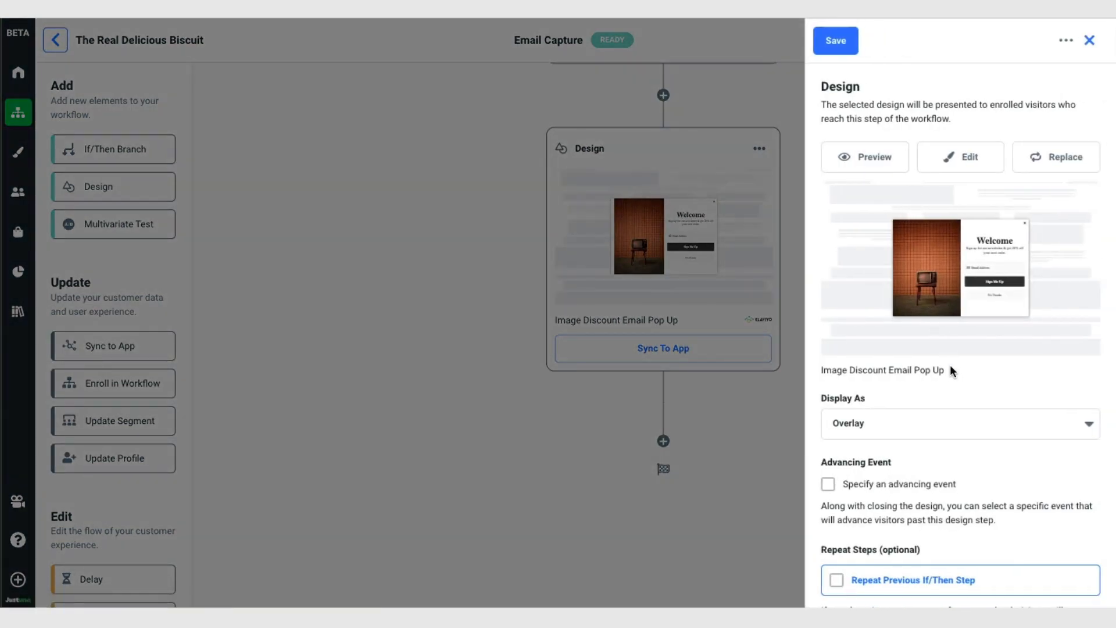
left_click(828, 485)
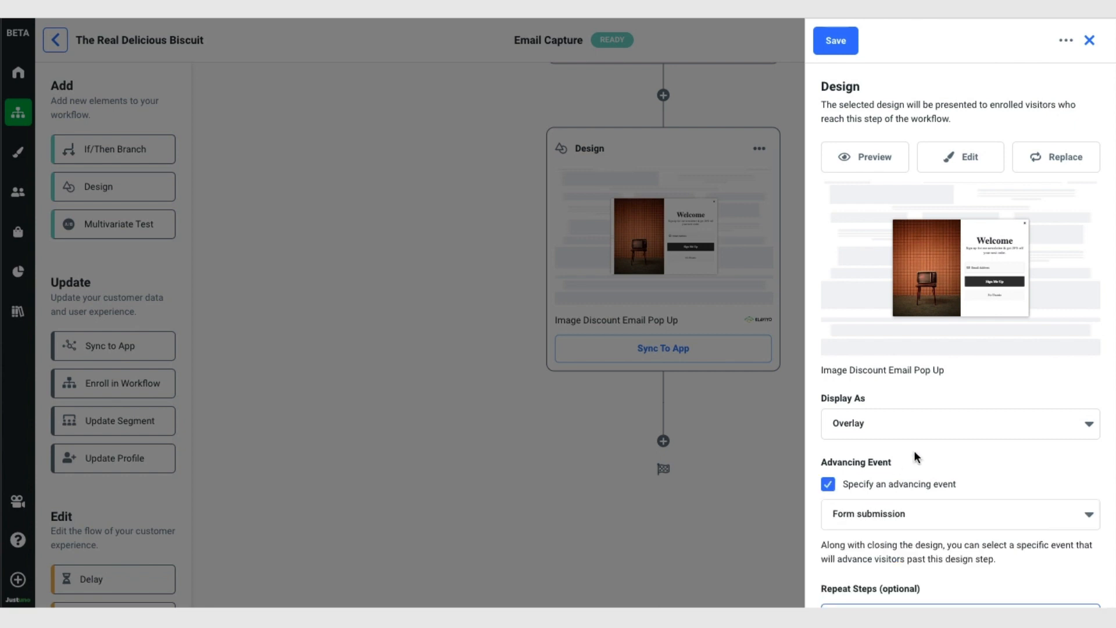
scroll(918, 450, "down", 1)
left_click(925, 447)
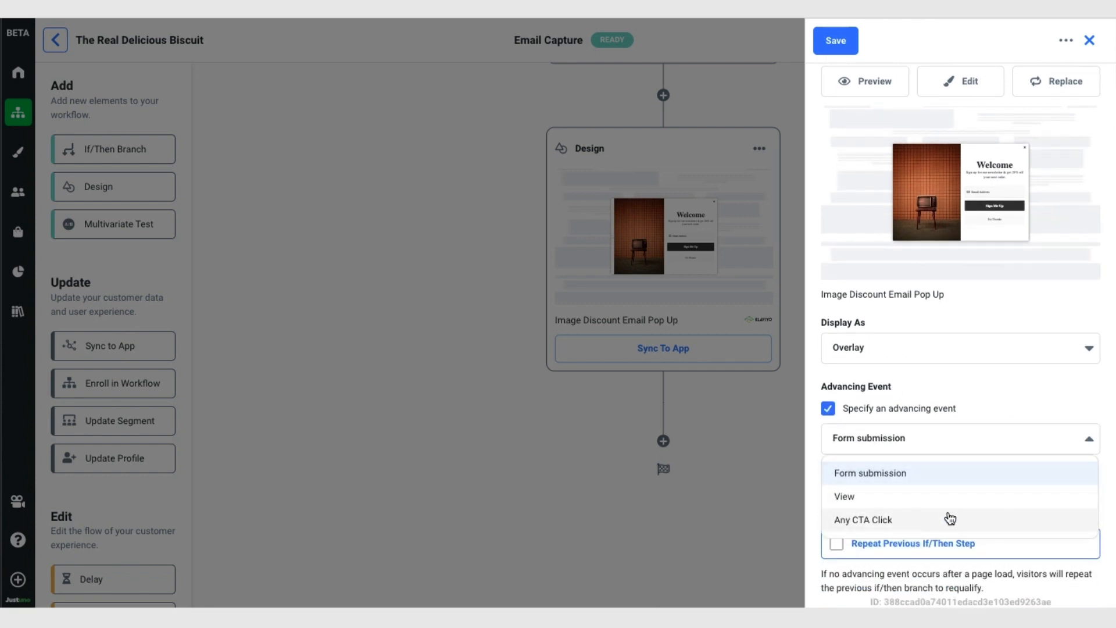
left_click(825, 407)
left_click(828, 408)
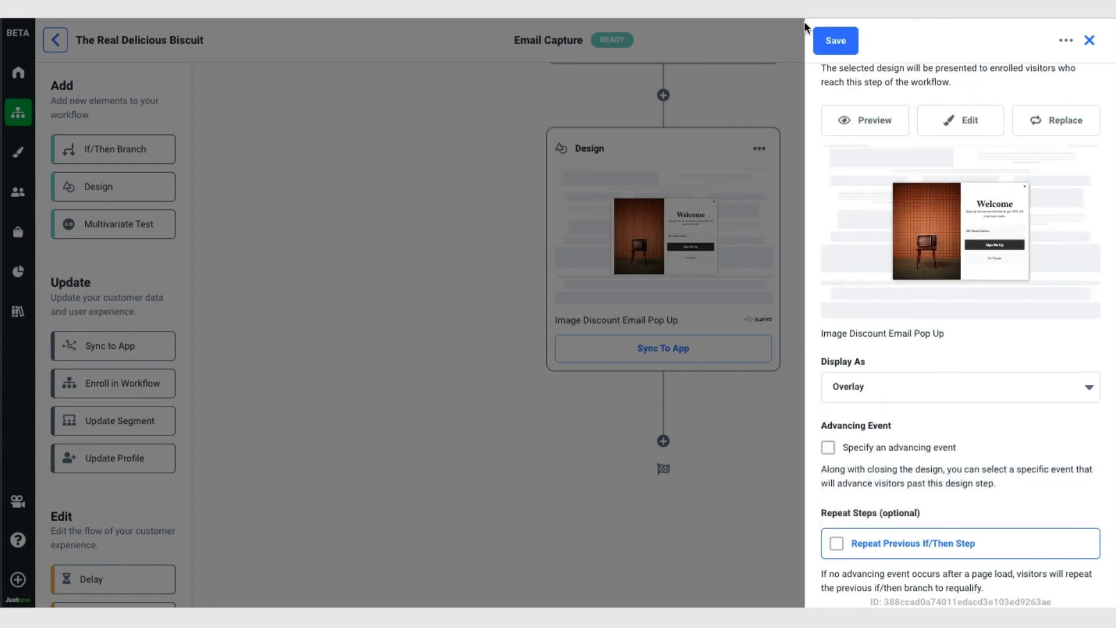
left_click(835, 41)
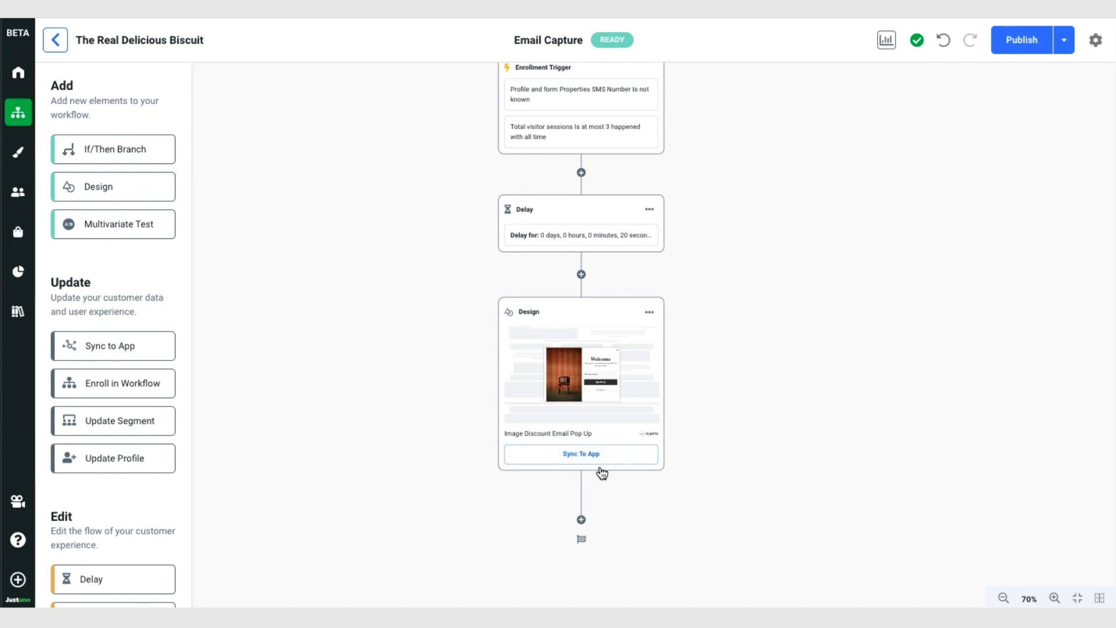
Add an If/Then branch below the Image Discount Email Pop Up design and start setting its condition.
scroll(602, 473, "down", 1)
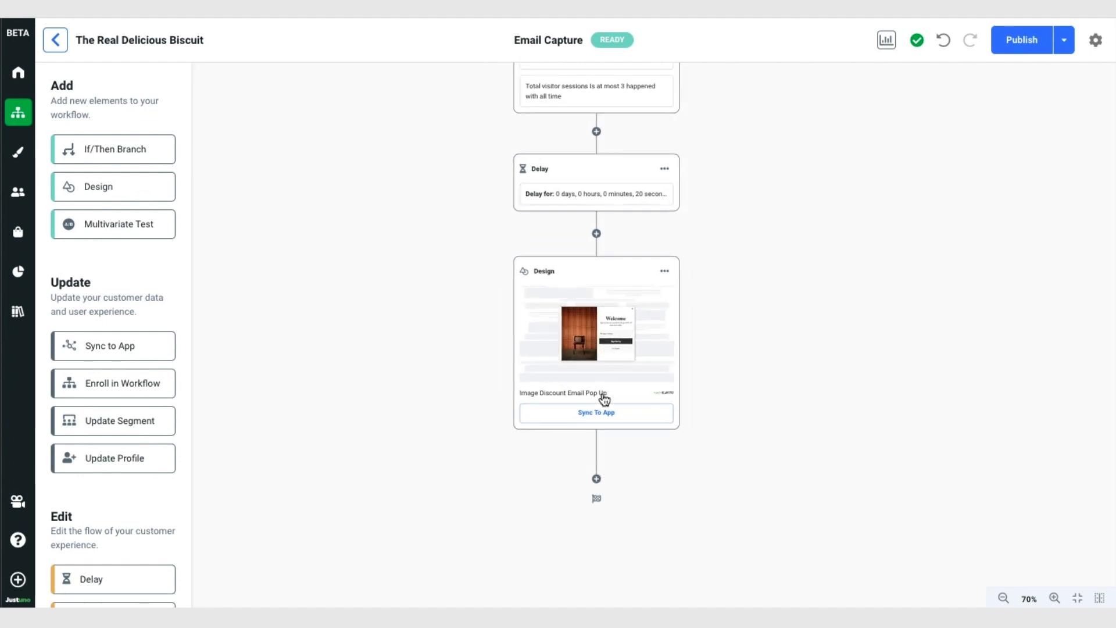
scroll(616, 481, "down", 1)
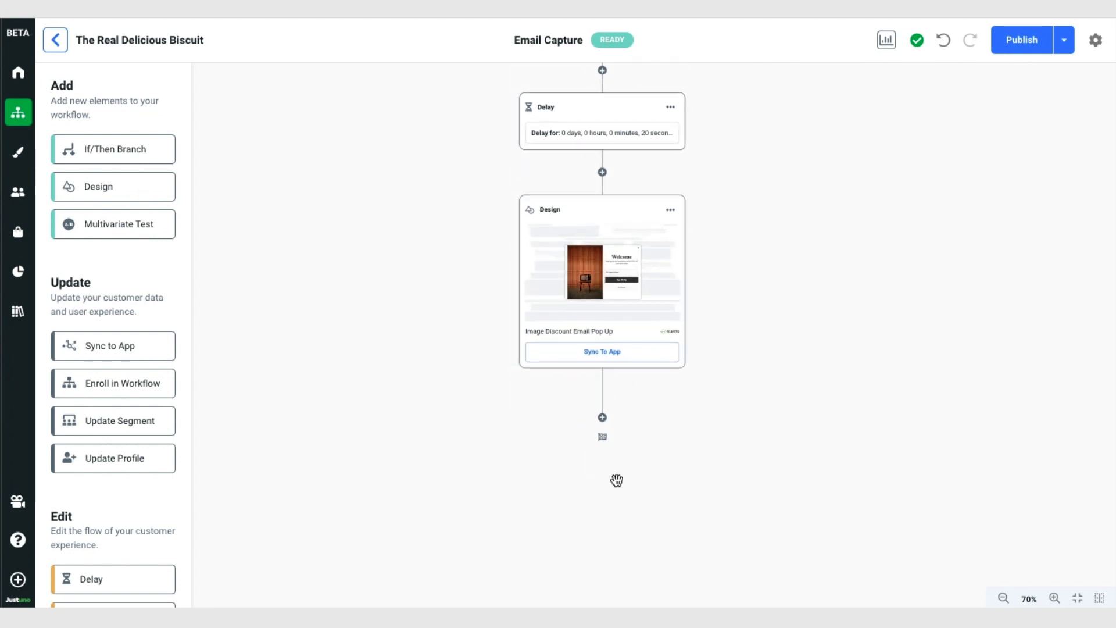
left_click_drag(125, 152, 604, 414)
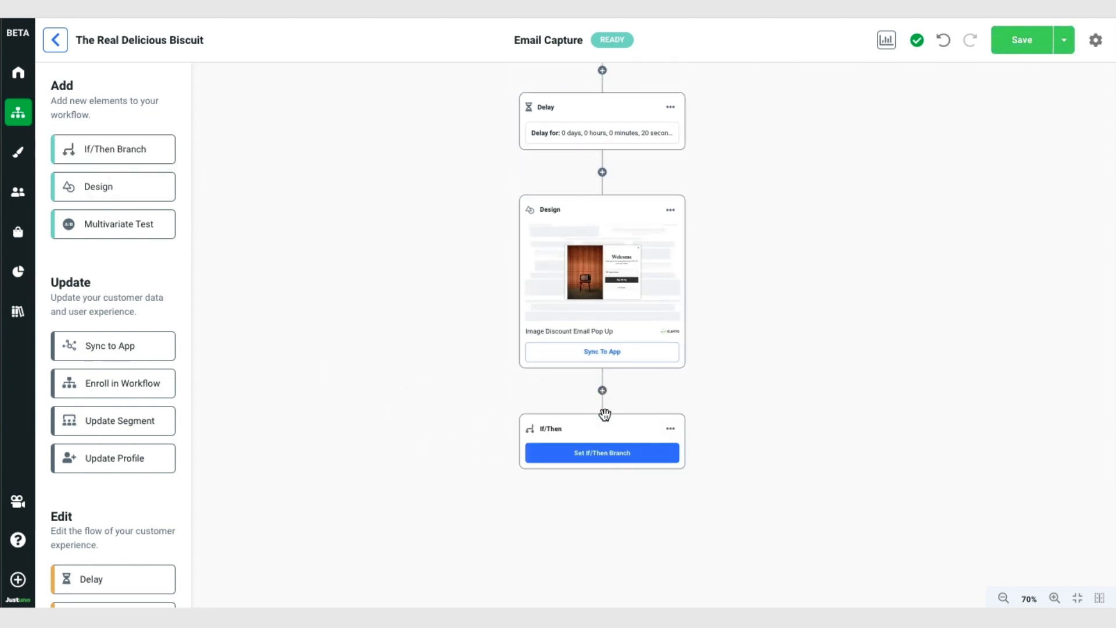
left_click(591, 455)
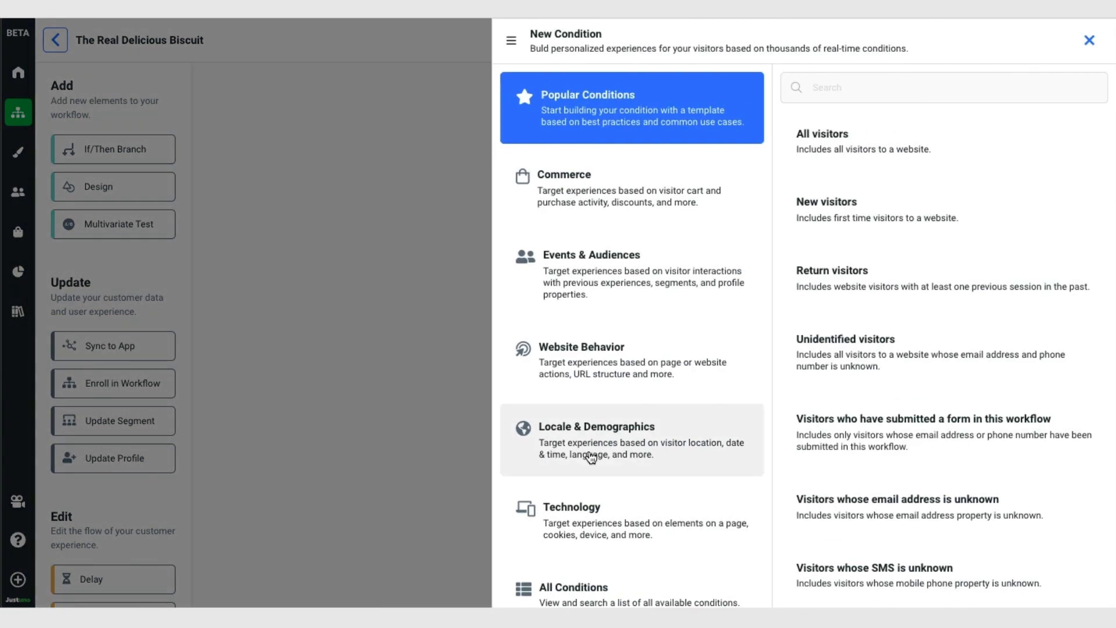
Set the branch condition to the profile property Email Address, Has been updated, In this workflow.
left_click(642, 297)
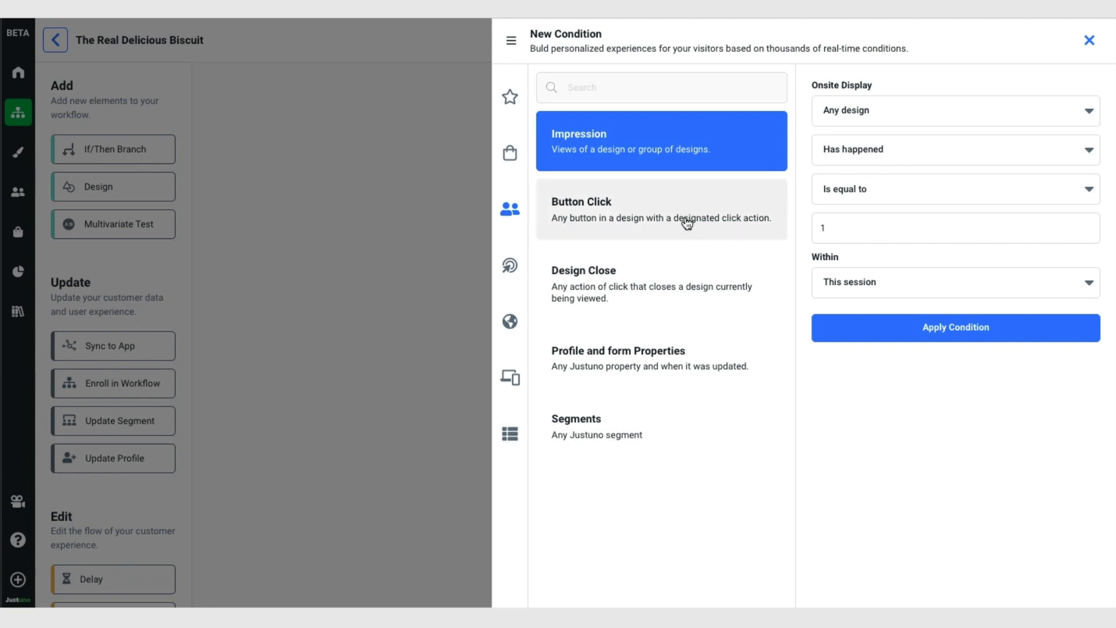
left_click(655, 357)
left_click(878, 95)
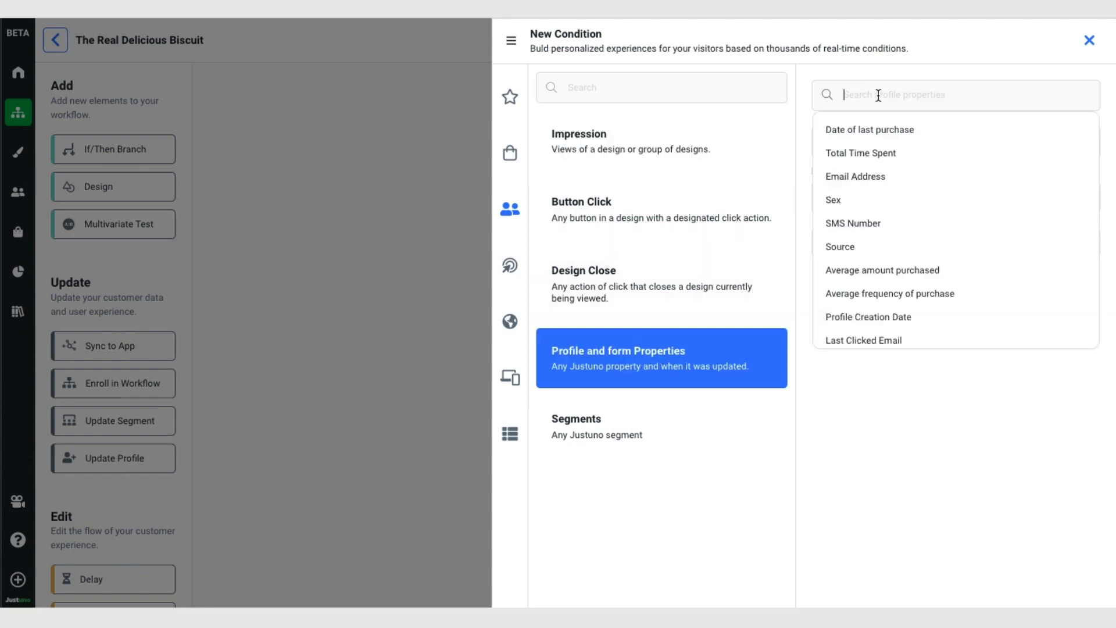
type("emaik")
key("BackSpace")
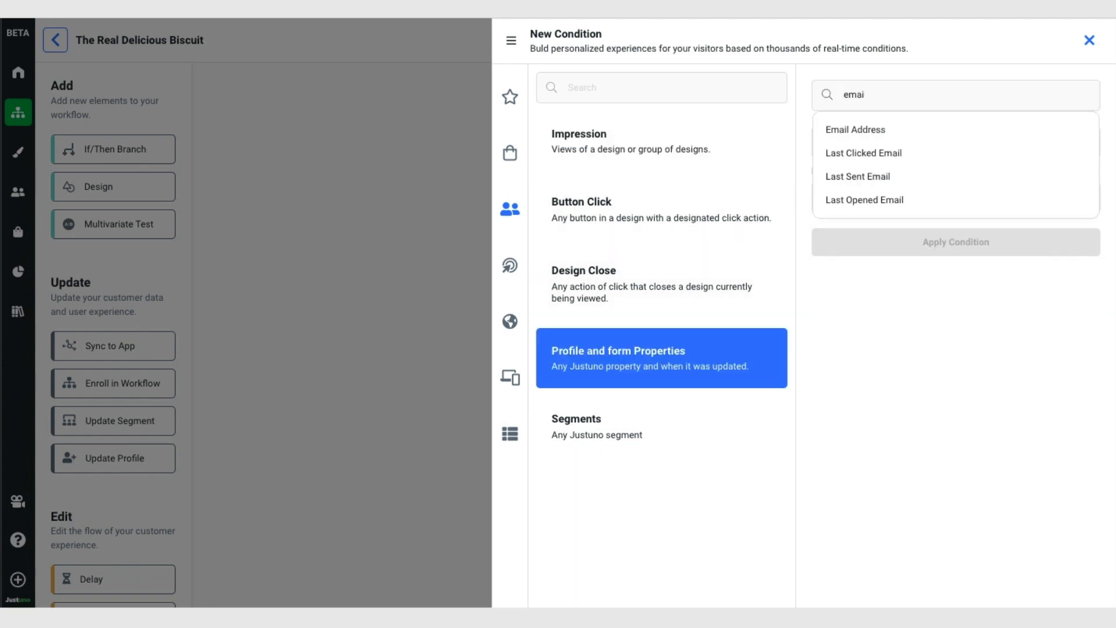
left_click(878, 128)
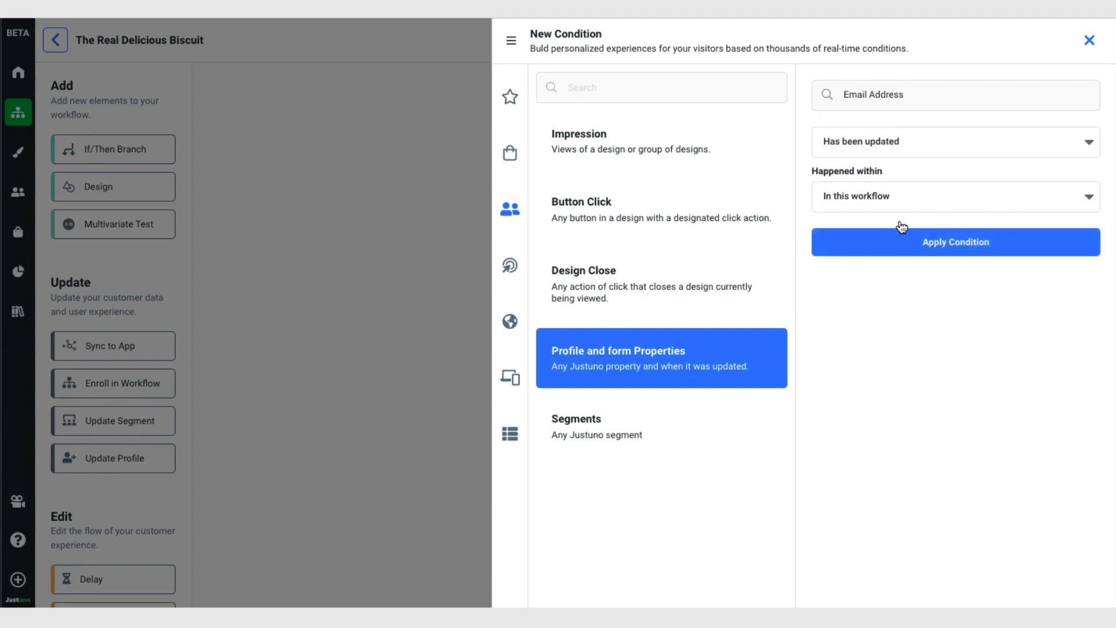
left_click(890, 253)
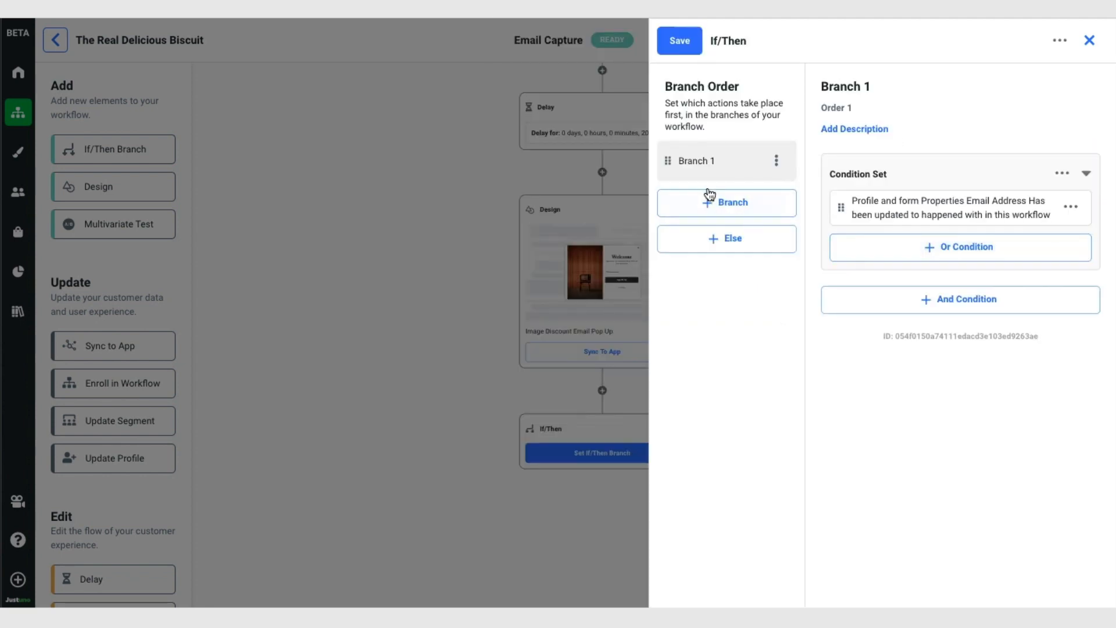
Add an Else branch, rename Branch 1 to "FORM SUBMIT", and save the If/Then step.
left_click(756, 237)
left_click(776, 160)
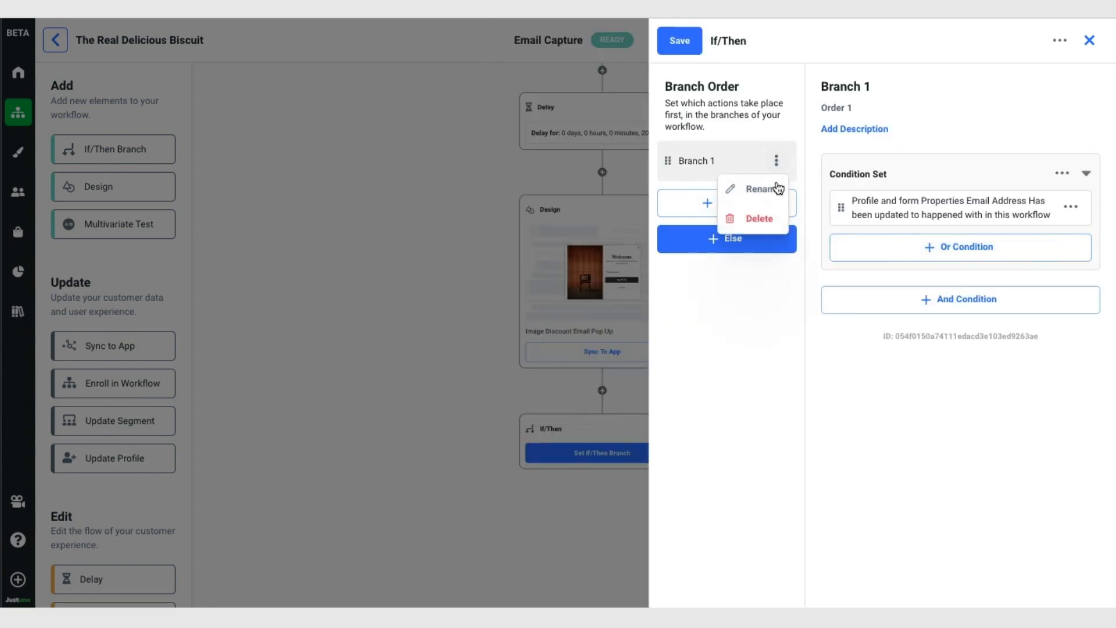
left_click(764, 187)
triple_click(703, 161)
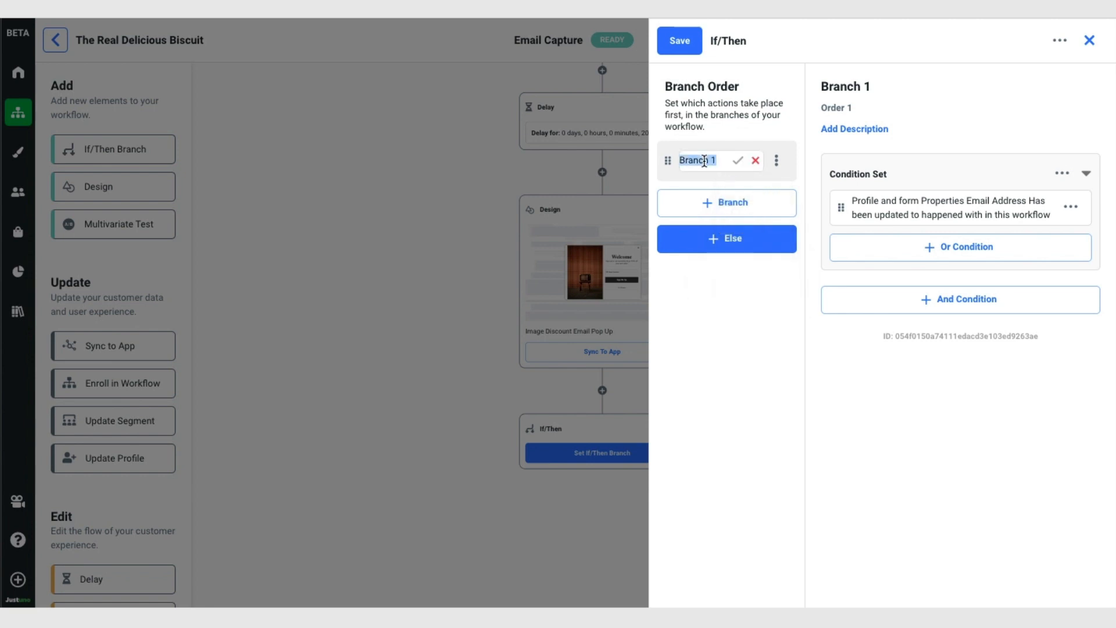
type("FORM SUMMIT")
key("BackSpace")
key("BackSpace")
key("BackSpace")
key("BackSpace")
type("BMIT")
left_click(738, 161)
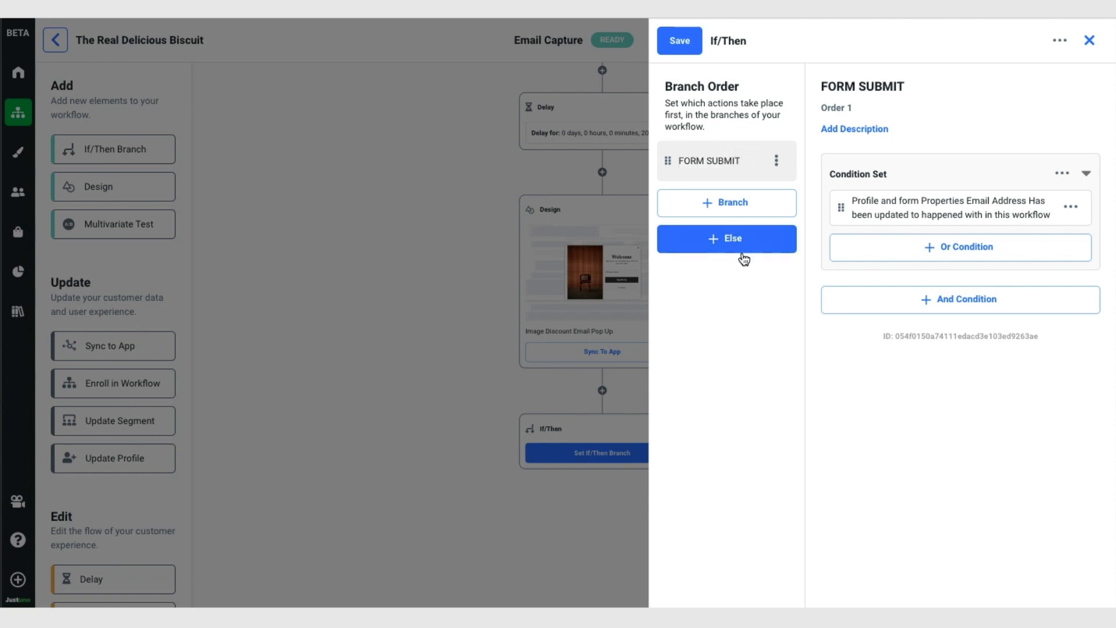
left_click(687, 51)
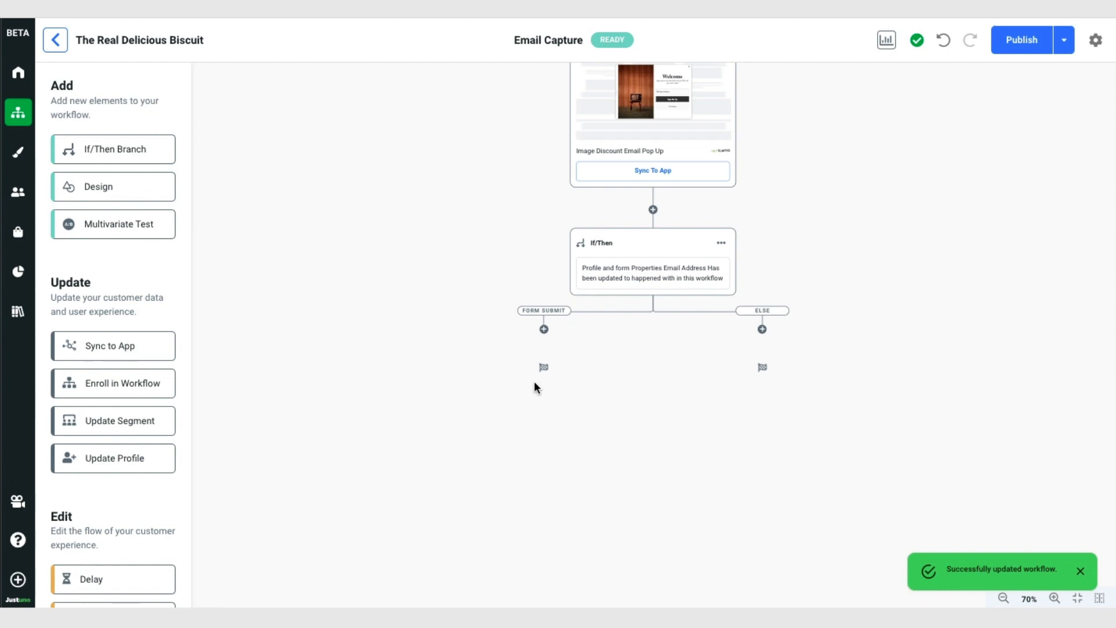
Add a second If/Then under FORM SUBMIT for visitors exiting the website, include an Else branch, and save it.
left_click_drag(120, 149, 546, 329)
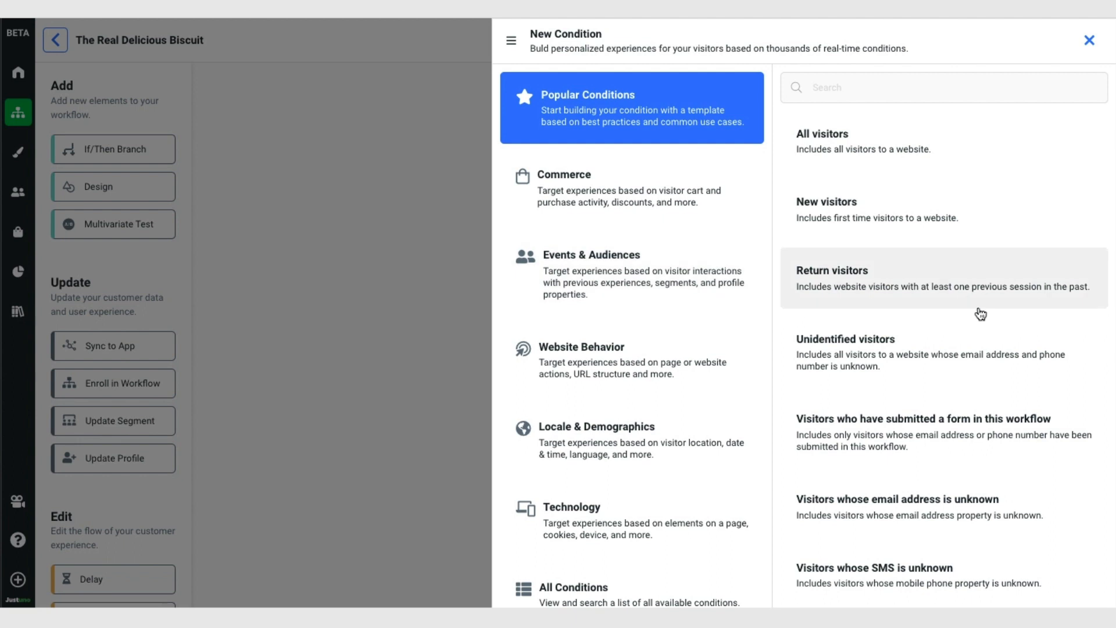
scroll(981, 314, "down", 5)
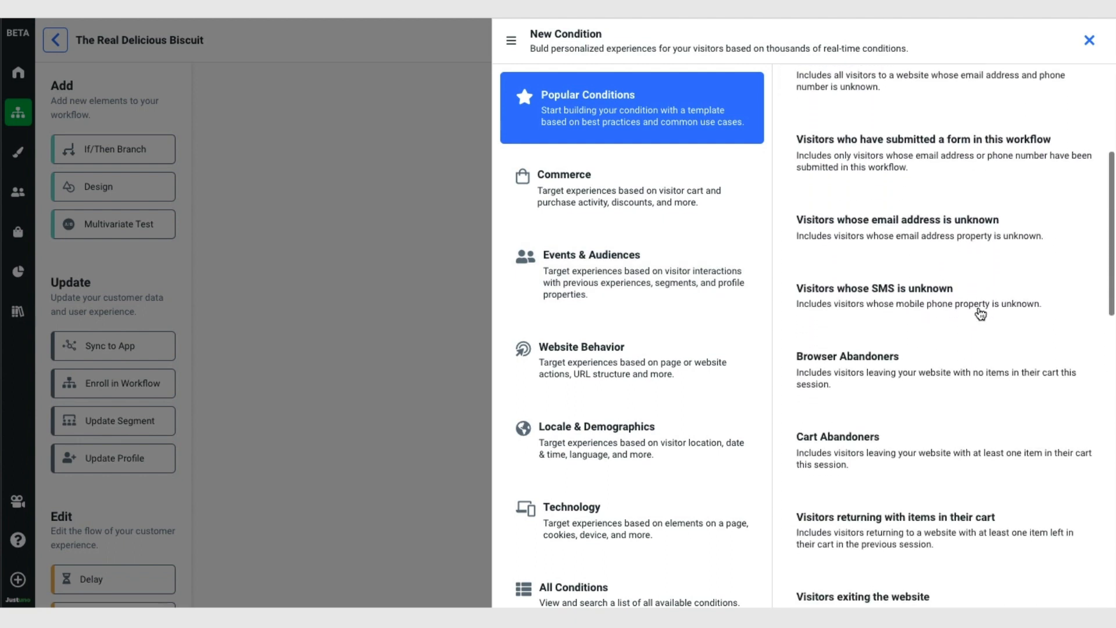
left_click(928, 453)
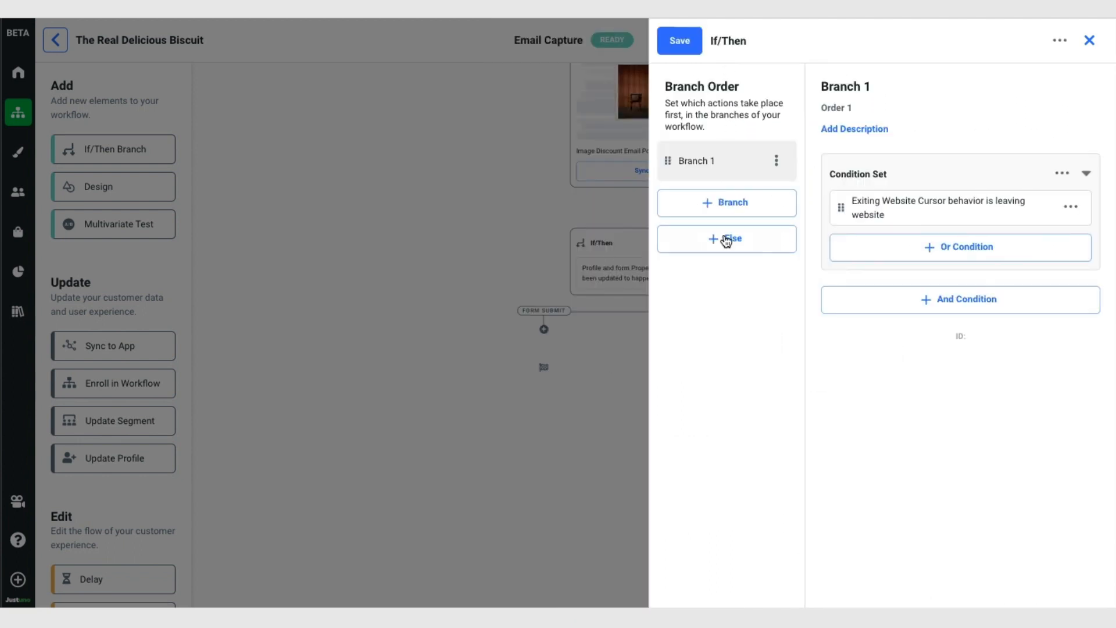
left_click(729, 238)
left_click(679, 40)
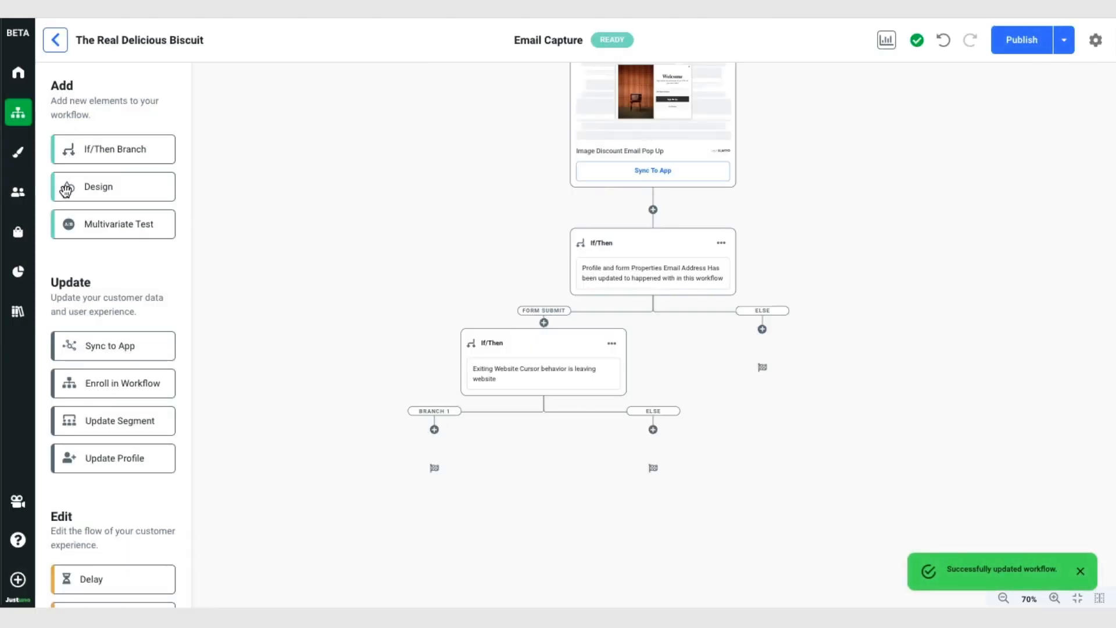
Add a Design step under Branch 1 of the exit-behavior If/Then.
left_click_drag(65, 189, 434, 430)
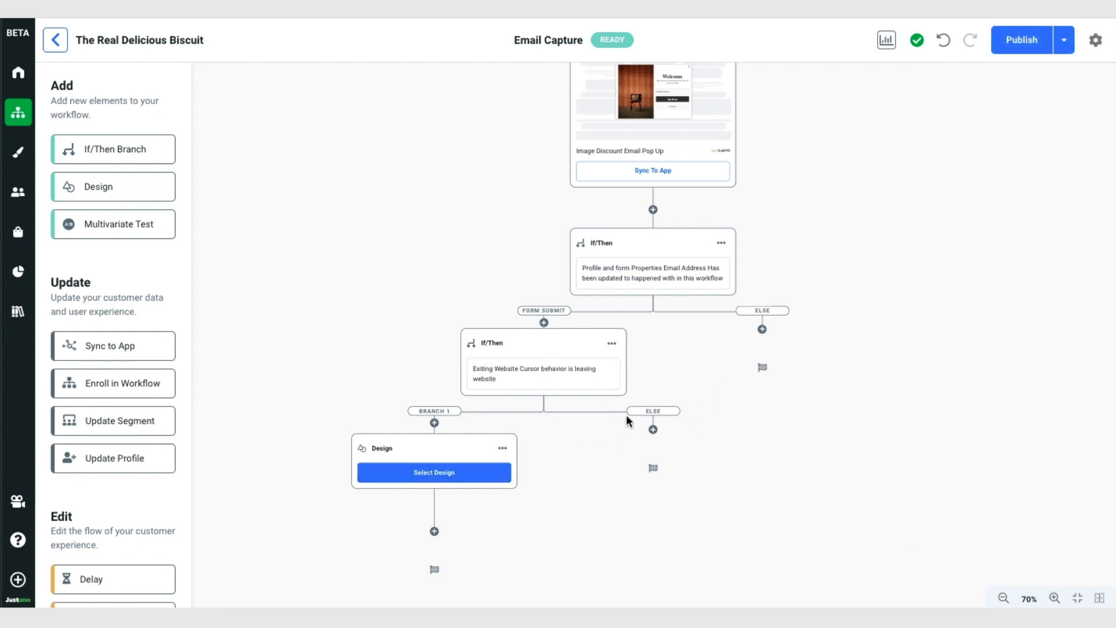
left_click_drag(71, 182, 662, 433)
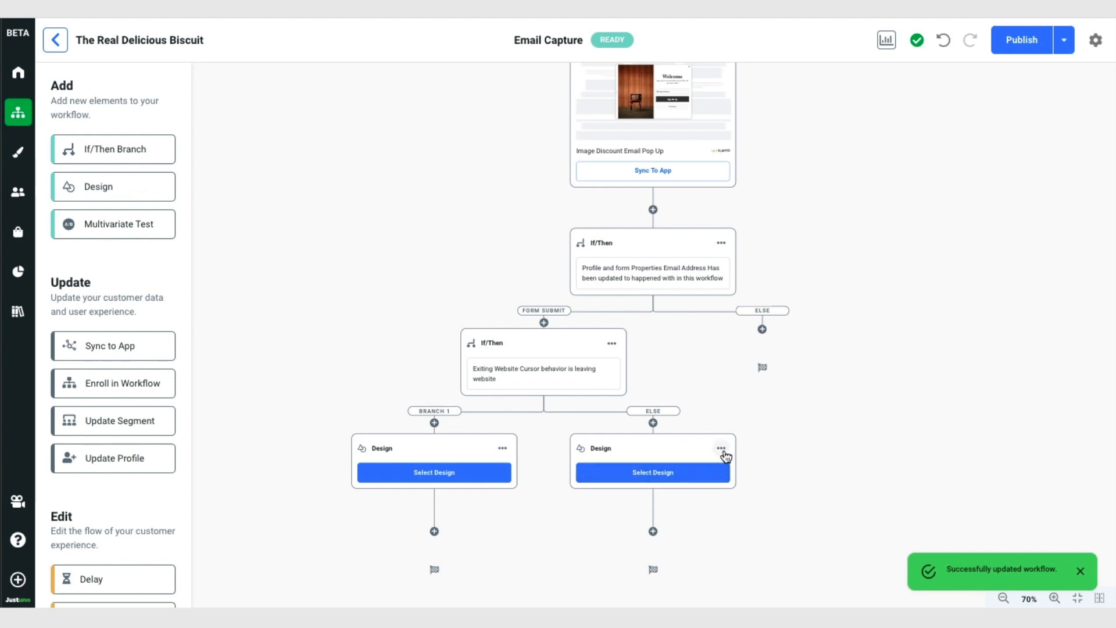
left_click(724, 451)
left_click(709, 472)
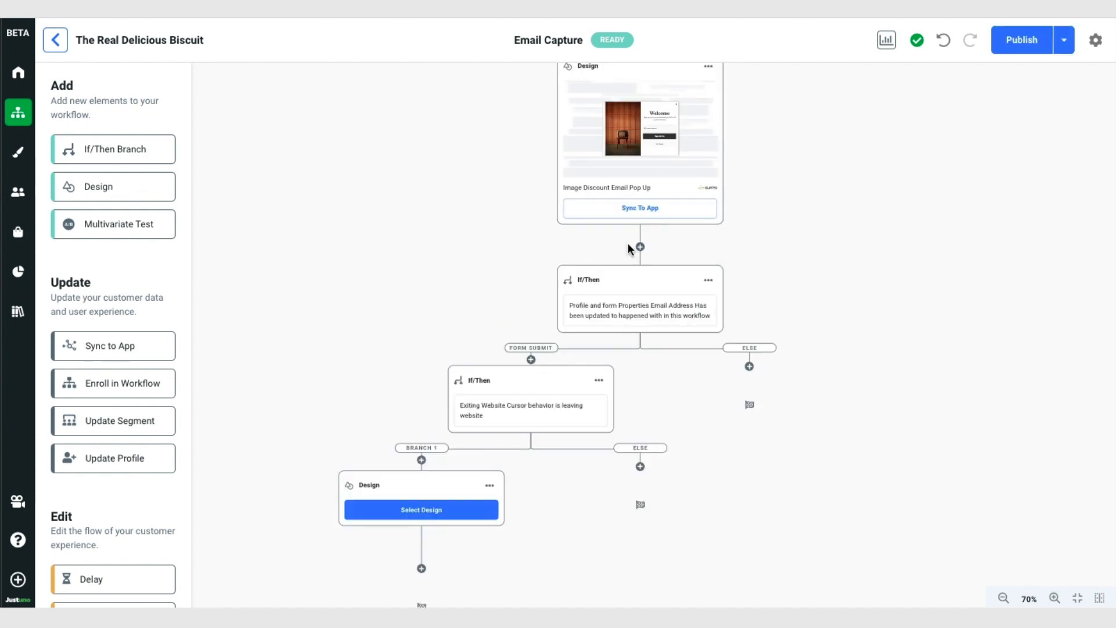
scroll(627, 243, "down", 3)
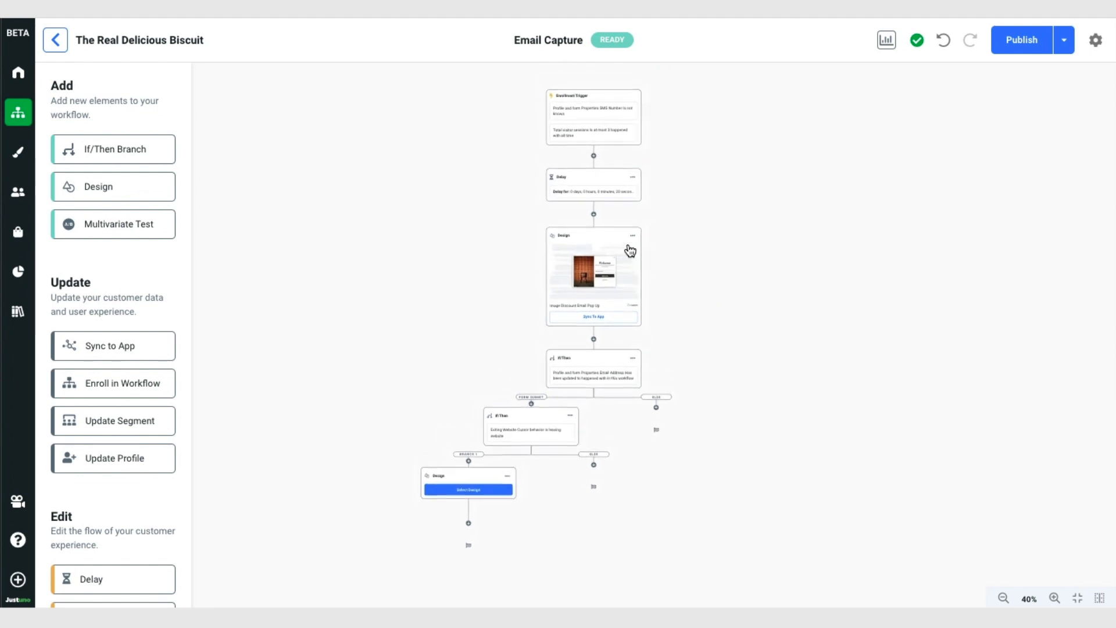